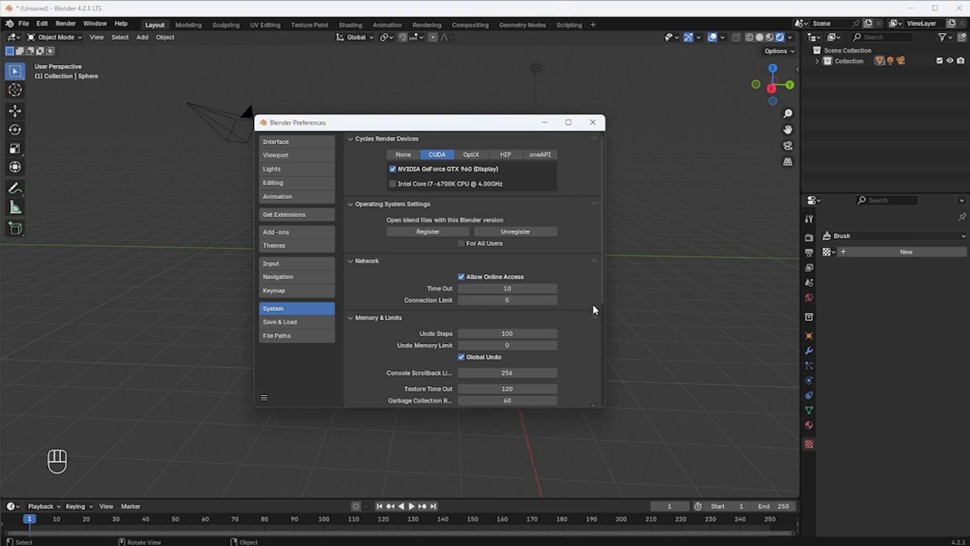
Check the input and keymap preferences, and set the Cycles render devices to None in the system preferences
{"action": "scroll", "coordinate": [593, 305], "scroll_direction": "down", "scroll_amount": 2}
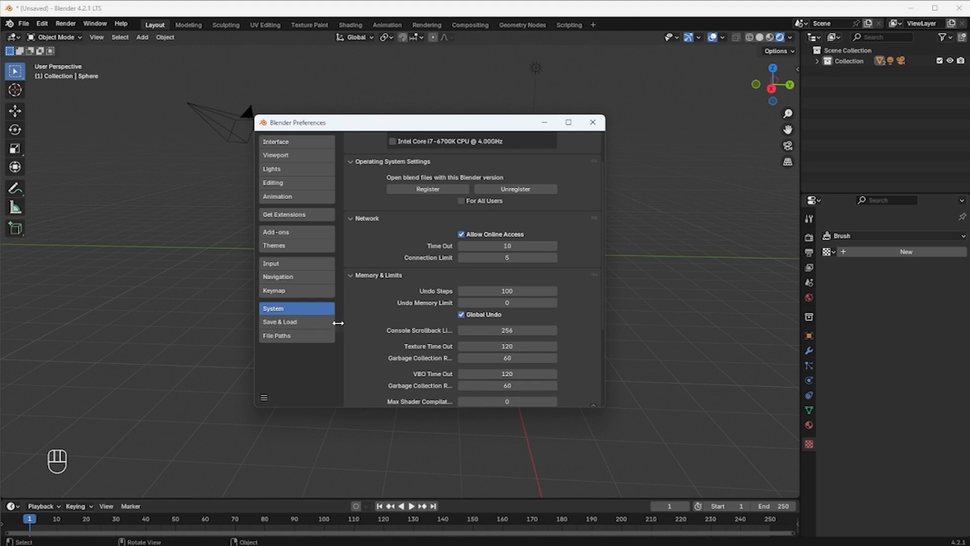
{"action": "left_click", "coordinate": [291, 265]}
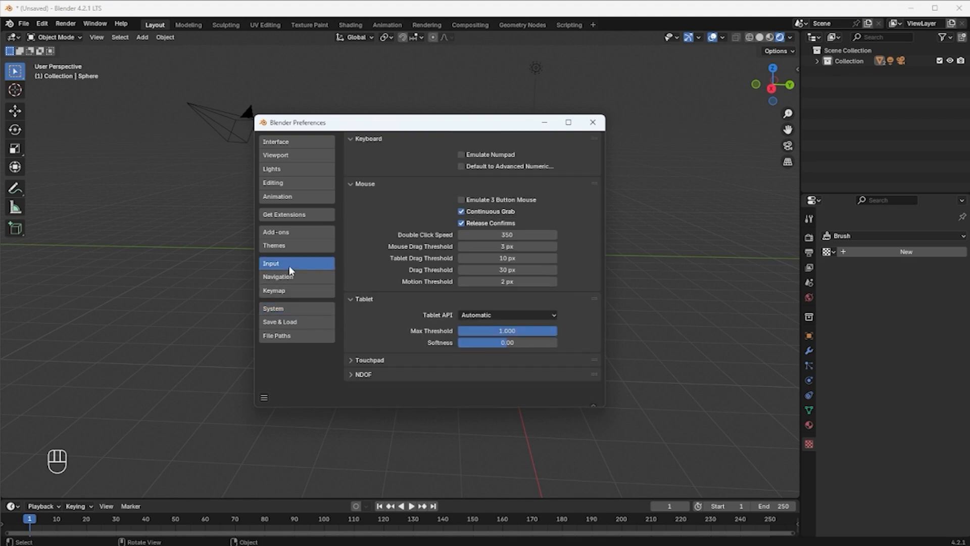
{"action": "left_click", "coordinate": [284, 292]}
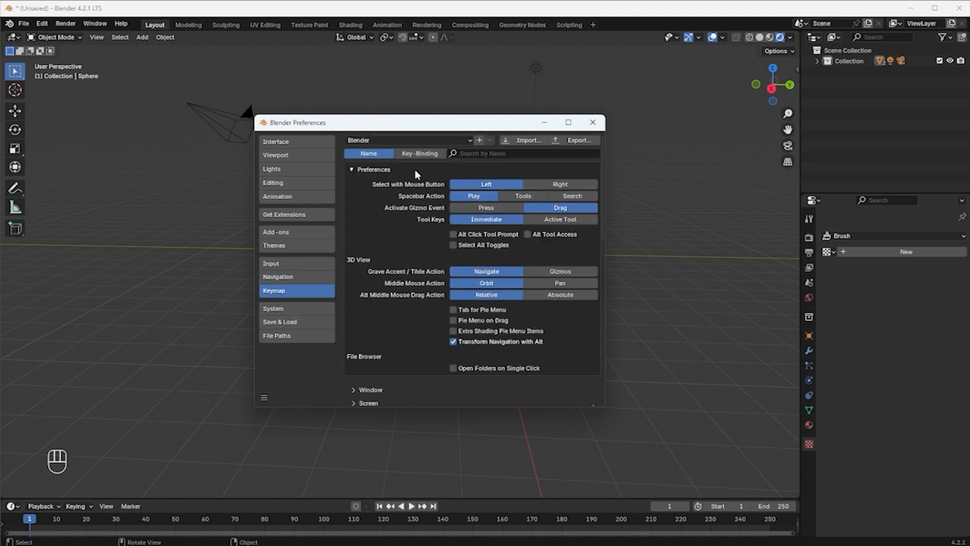
{"action": "left_click", "coordinate": [293, 308]}
{"action": "left_click", "coordinate": [403, 154]}
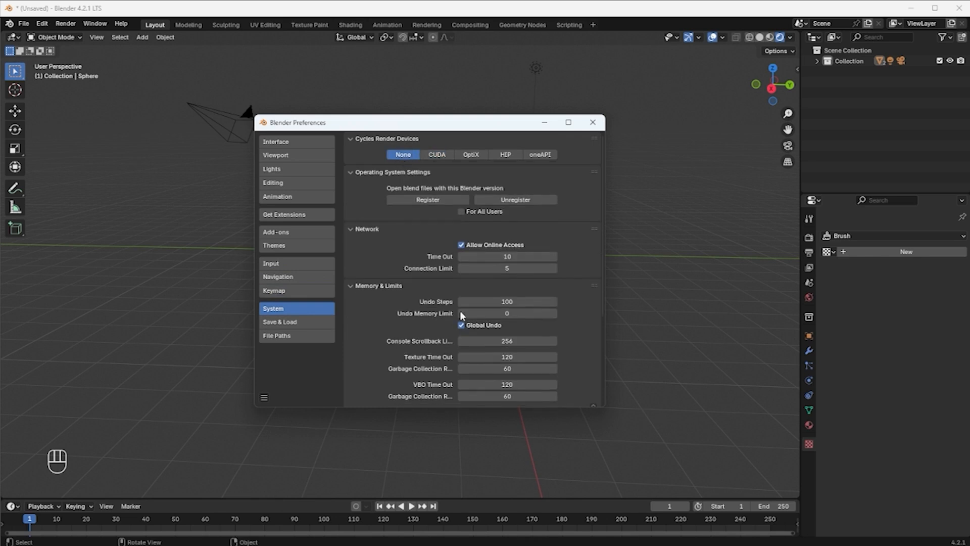
Try 256 as the number of undo steps and restore the value to 100
{"action": "scroll", "coordinate": [559, 311], "scroll_direction": "down", "scroll_amount": 3}
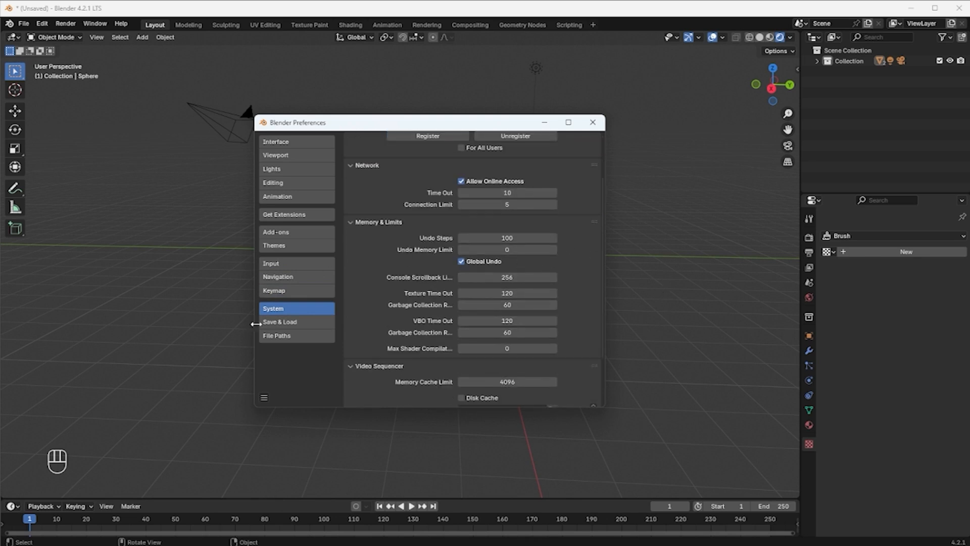
{"action": "left_click_drag", "start_coordinate": [530, 239], "coordinate": [677, 239]}
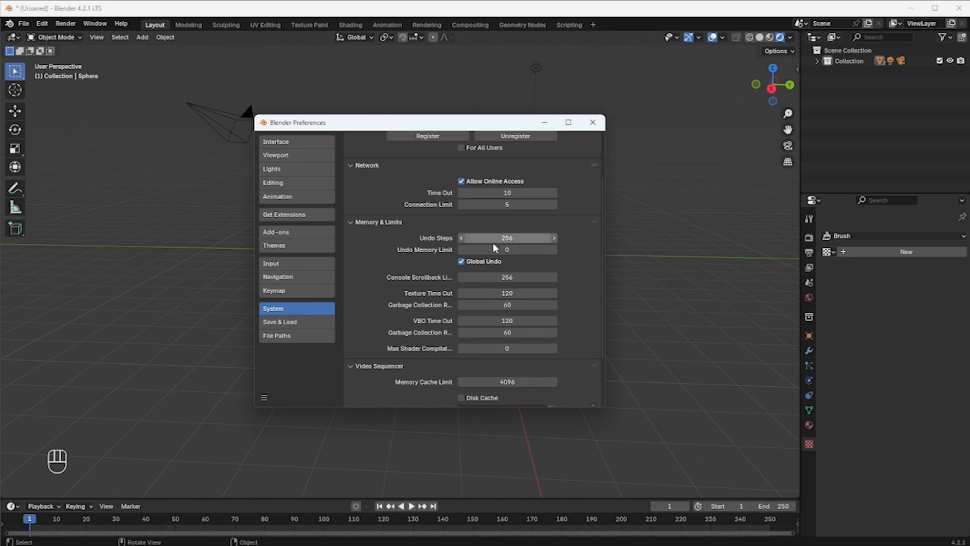
{"action": "left_click", "coordinate": [512, 238]}
{"action": "type", "text": "100"}
{"action": "key", "text": "Return"}
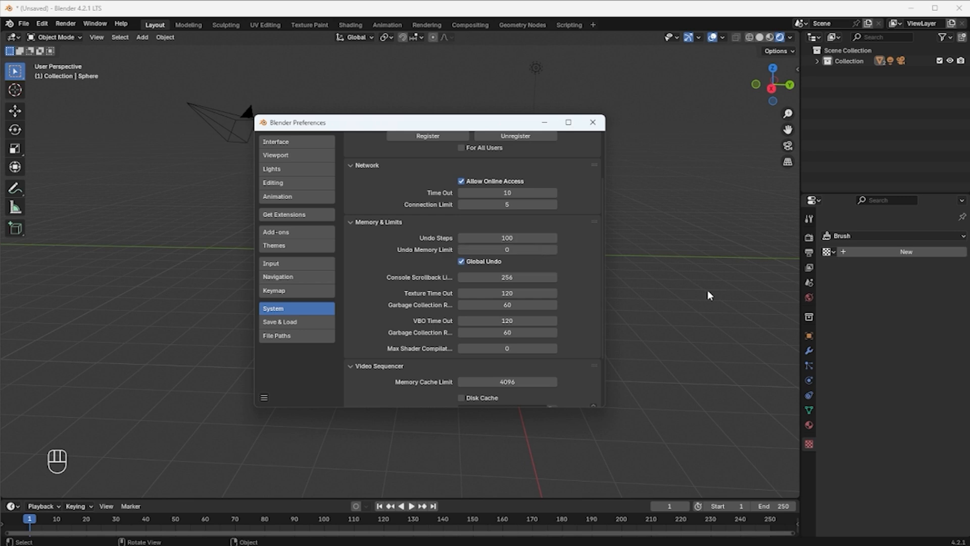
Review the interface, viewport, lights, editing and animation preferences, including the viewport Subdivision settings, and close the preferences
{"action": "left_click", "coordinate": [292, 141]}
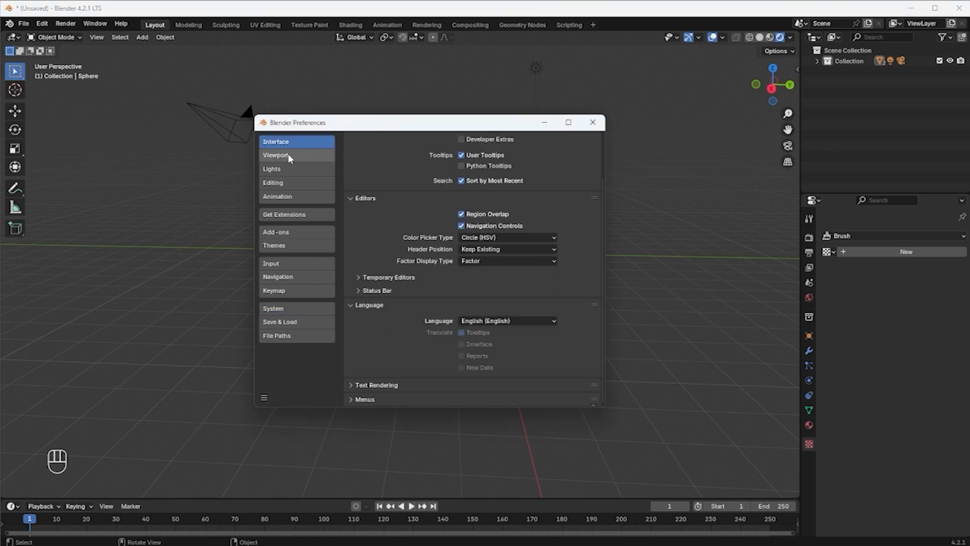
{"action": "left_click", "coordinate": [288, 154]}
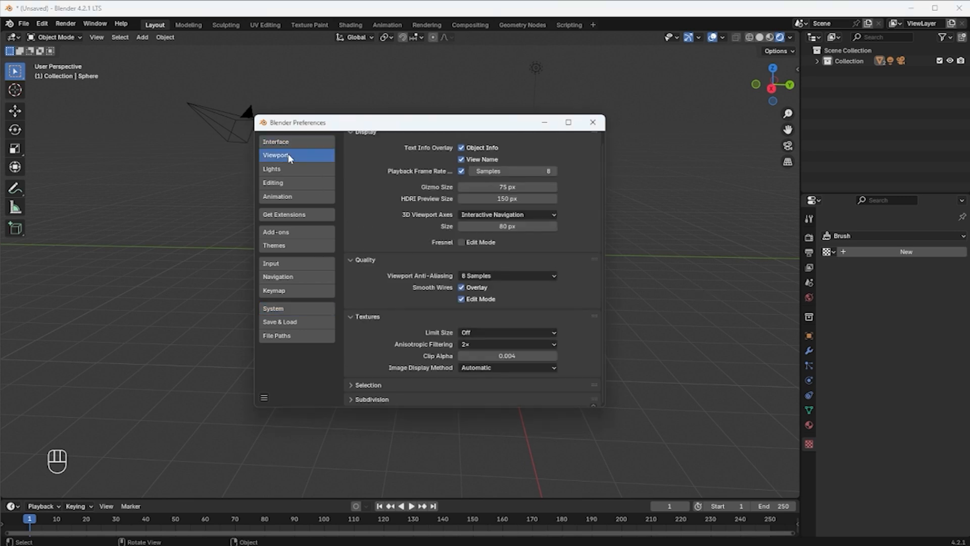
{"action": "left_click", "coordinate": [281, 197]}
{"action": "left_click", "coordinate": [283, 183]}
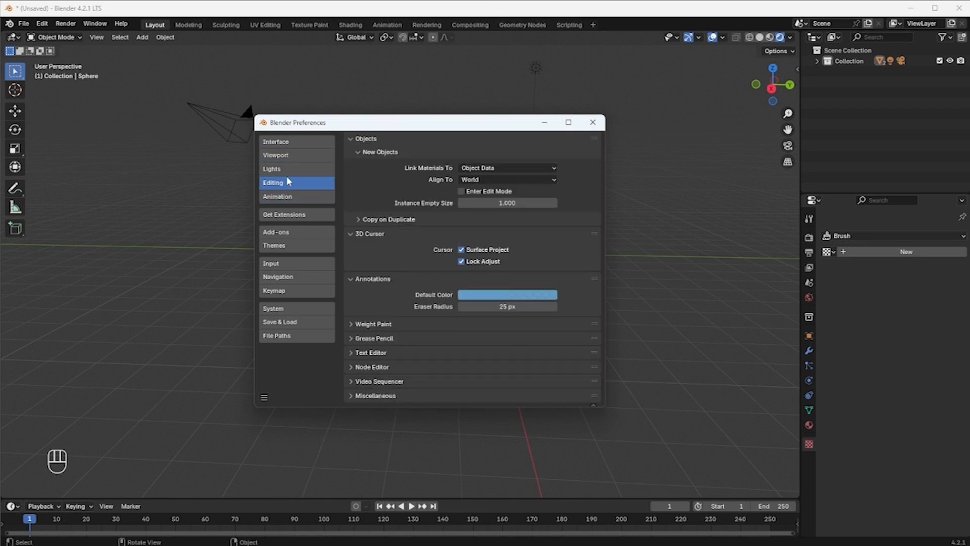
{"action": "left_click", "coordinate": [287, 169]}
{"action": "left_click", "coordinate": [287, 154]}
{"action": "scroll", "coordinate": [353, 328], "scroll_direction": "down", "scroll_amount": 1}
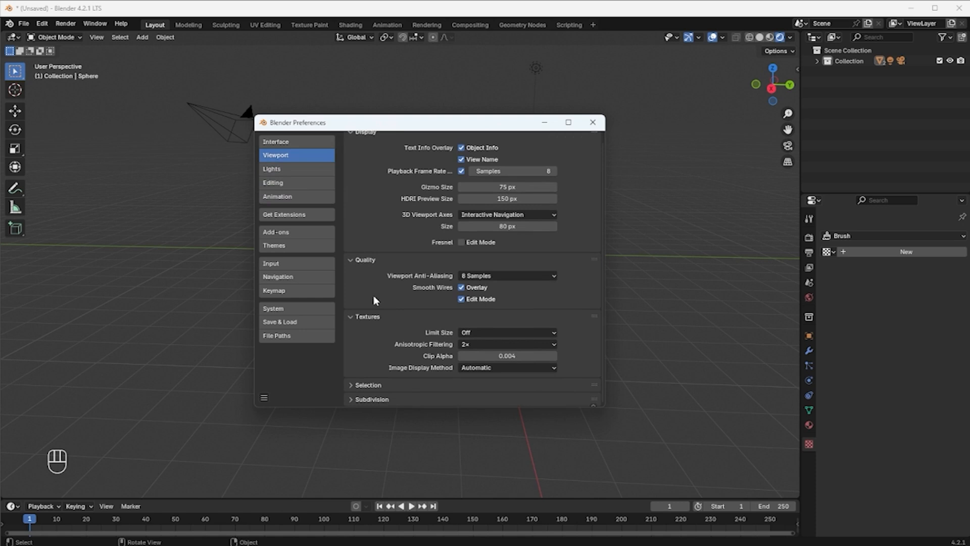
{"action": "left_click", "coordinate": [353, 399]}
{"action": "scroll", "coordinate": [424, 400], "scroll_direction": "down", "scroll_amount": 1}
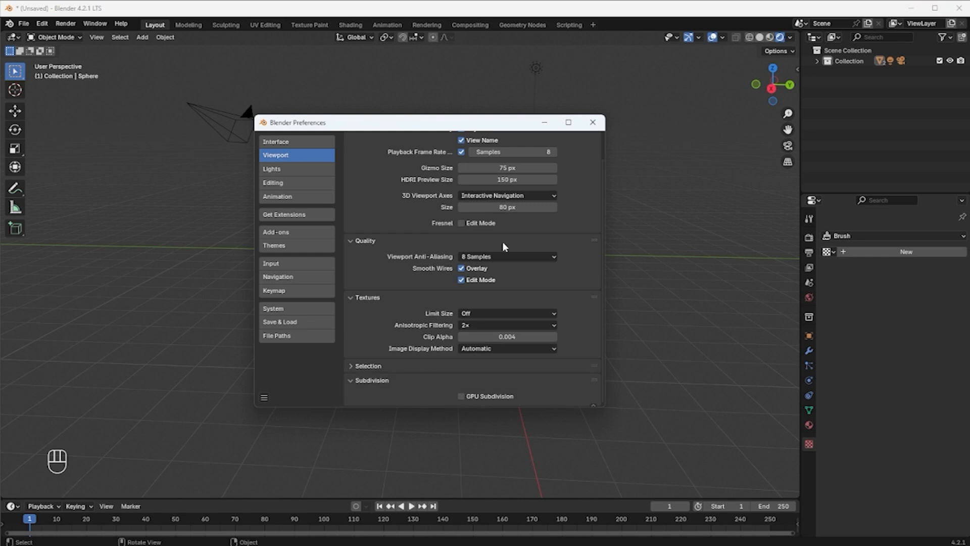
{"action": "left_click", "coordinate": [593, 123]}
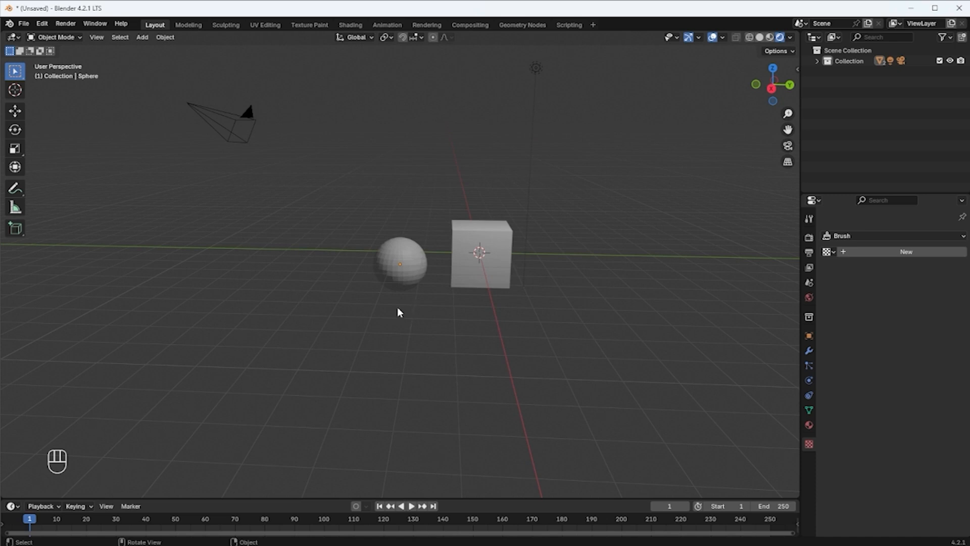
Show and hide the 3D viewport's sidebar several times
{"action": "scroll", "coordinate": [446, 296], "scroll_direction": "down", "scroll_amount": 2}
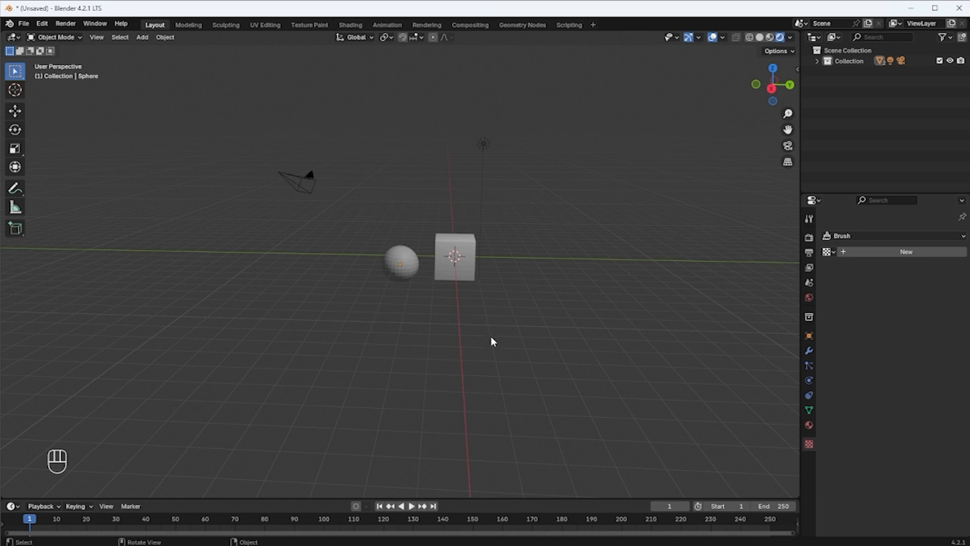
{"action": "scroll", "coordinate": [416, 286], "scroll_direction": "down", "scroll_amount": 1}
{"action": "scroll", "coordinate": [416, 286], "scroll_direction": "up", "scroll_amount": 1}
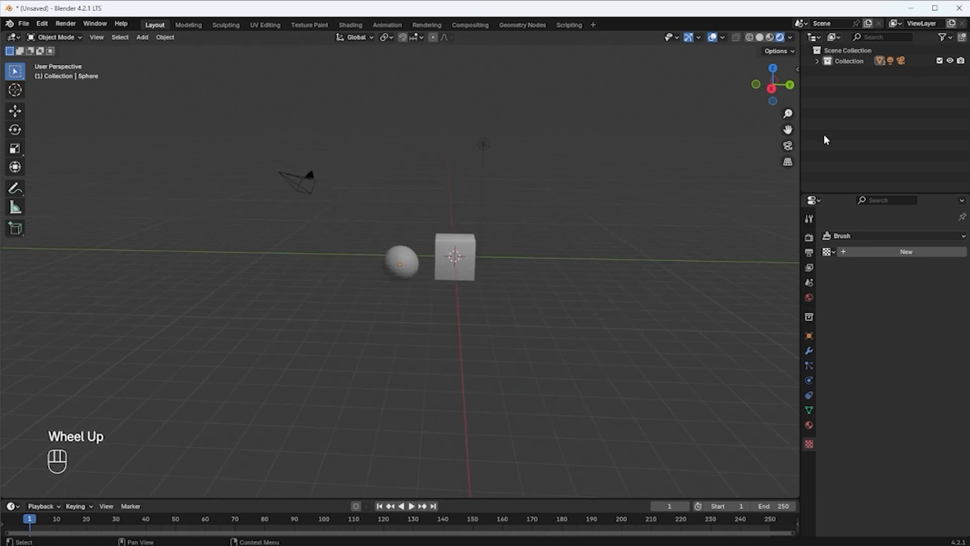
{"action": "key", "text": "n"}
{"action": "left_click", "coordinate": [797, 69]}
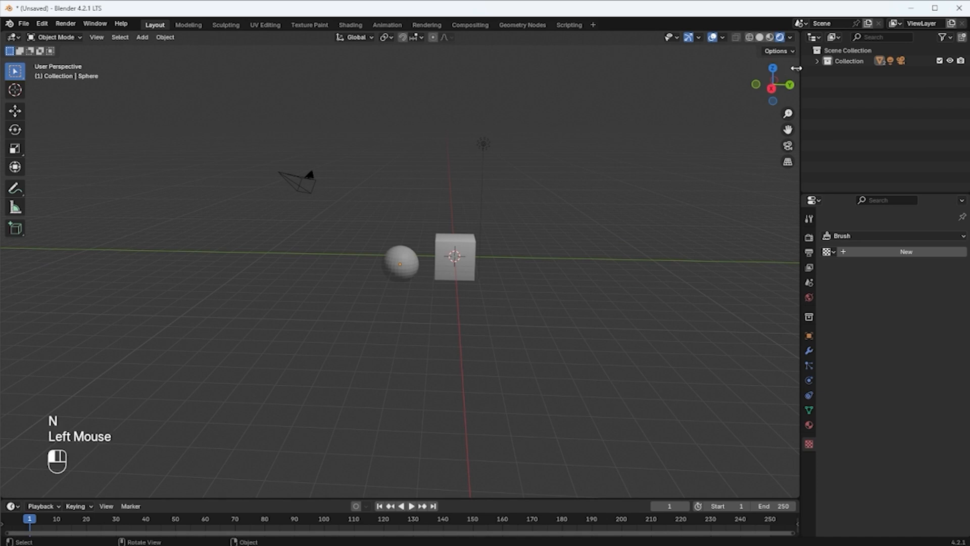
{"action": "key", "text": "n"}
{"action": "key", "text": "n"}
{"action": "key", "text": "n"}
{"action": "key", "text": "n"}
{"action": "key", "text": "n"}
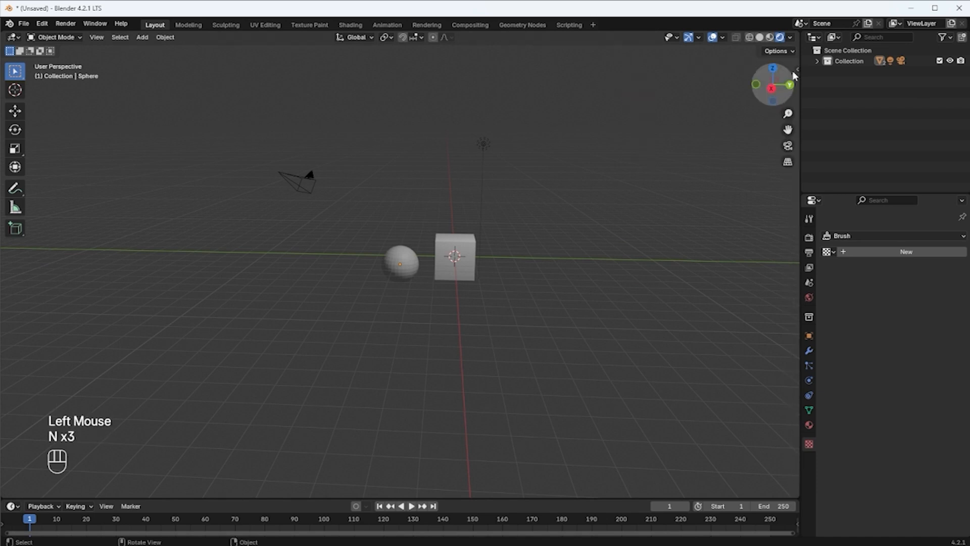
Open the 3D viewport's sidebar, widen it and display the sphere's transform properties
{"action": "left_click", "coordinate": [781, 68]}
{"action": "left_click_drag", "start_coordinate": [782, 68], "coordinate": [582, 69]}
{"action": "left_click", "coordinate": [605, 66]}
{"action": "key", "text": "n"}
{"action": "key", "text": "n"}
{"action": "left_click", "coordinate": [793, 77]}
{"action": "left_click", "coordinate": [793, 75]}
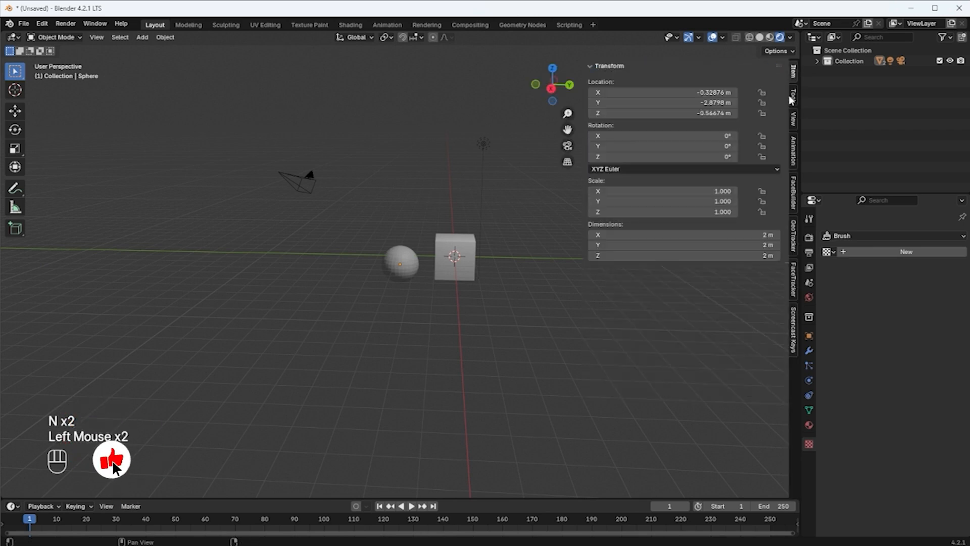
Look through the sidebar's Tool, View, Animation, FaceBuilder and GeoTracker pages
{"action": "left_click", "coordinate": [793, 95]}
{"action": "left_click", "coordinate": [793, 120]}
{"action": "left_click", "coordinate": [793, 151]}
{"action": "left_click", "coordinate": [794, 201]}
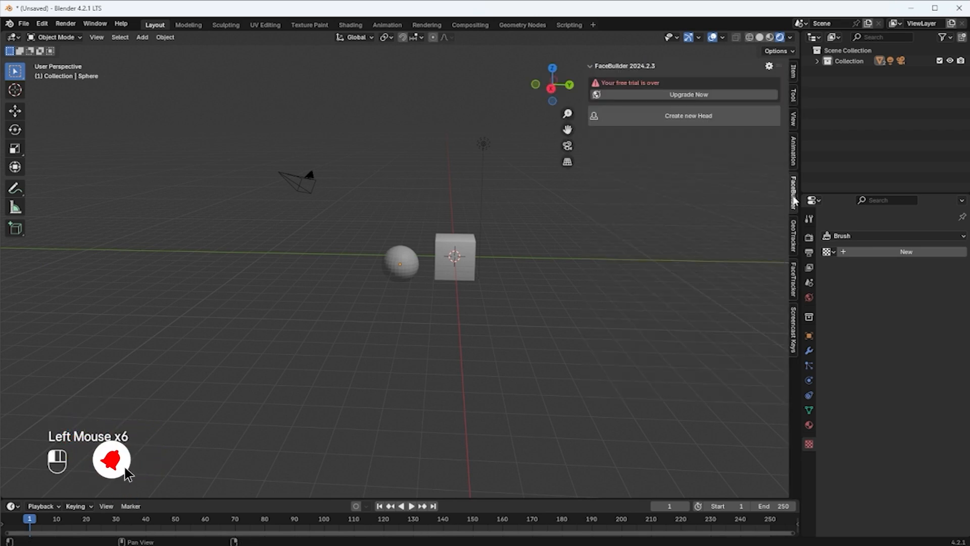
{"action": "left_click", "coordinate": [796, 242]}
Toggle the sidebar's visibility and shrink the sidebar until only its page labels remain
{"action": "key", "text": "n"}
{"action": "key", "text": "n"}
{"action": "key", "text": "n"}
{"action": "key", "text": "n"}
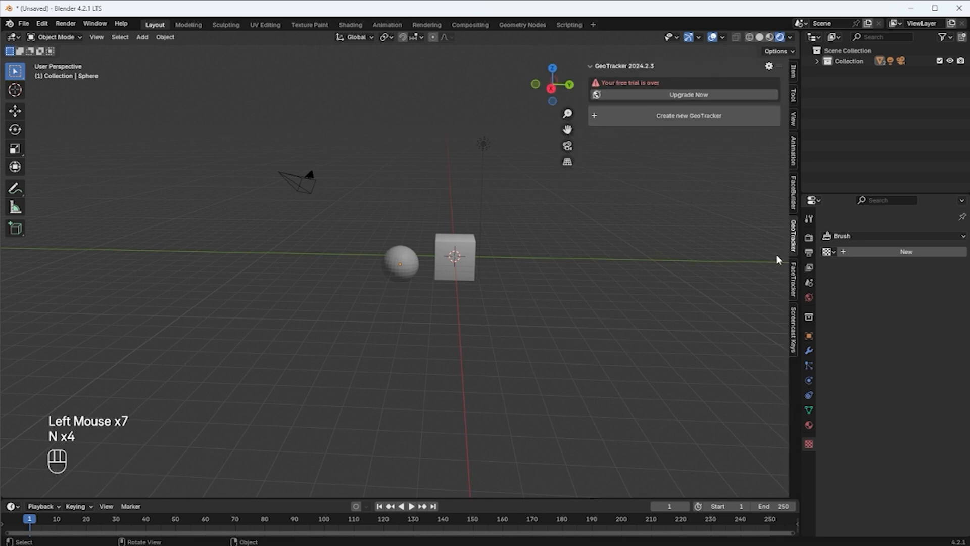
{"action": "left_click", "coordinate": [591, 67]}
{"action": "left_click_drag", "start_coordinate": [587, 66], "coordinate": [788, 68]}
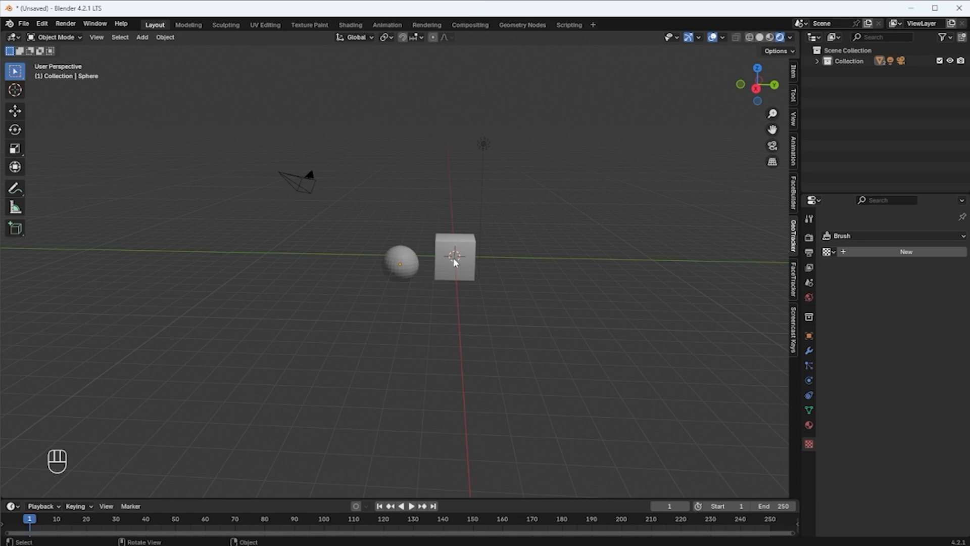
Nudge the 3D cursor on the cube and show the 3D cursor's location and rotation in the widened sidebar
{"action": "key", "text": "shift"}
{"action": "mouse_move", "coordinate": [453, 257]}
{"action": "right_mouse_down", "text": "shift"}
{"action": "mouse_move", "coordinate": [342, 321]}
{"action": "mouse_move", "coordinate": [205, 288]}
{"action": "mouse_move", "coordinate": [288, 357]}
{"action": "mouse_move", "coordinate": [498, 313]}
{"action": "mouse_move", "coordinate": [293, 370]}
{"action": "mouse_move", "coordinate": [595, 297]}
{"action": "mouse_move", "coordinate": [500, 384]}
{"action": "mouse_move", "coordinate": [247, 368]}
{"action": "mouse_move", "coordinate": [282, 348]}
{"action": "mouse_move", "coordinate": [507, 341]}
{"action": "mouse_move", "coordinate": [597, 237]}
{"action": "mouse_move", "coordinate": [455, 325]}
{"action": "mouse_move", "coordinate": [455, 259]}
{"action": "right_mouse_up", "text": "shift"}
{"action": "left_click", "coordinate": [794, 120]}
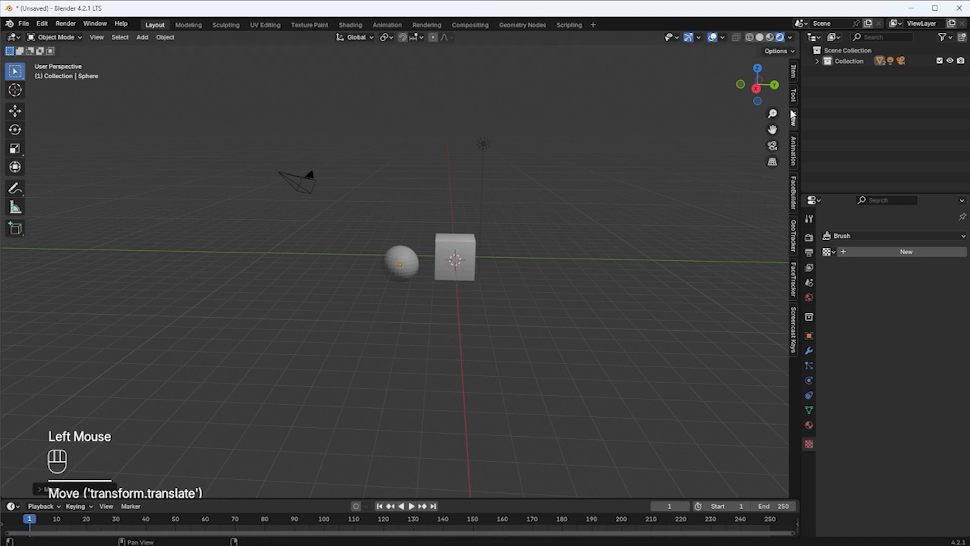
{"action": "left_click", "coordinate": [788, 71]}
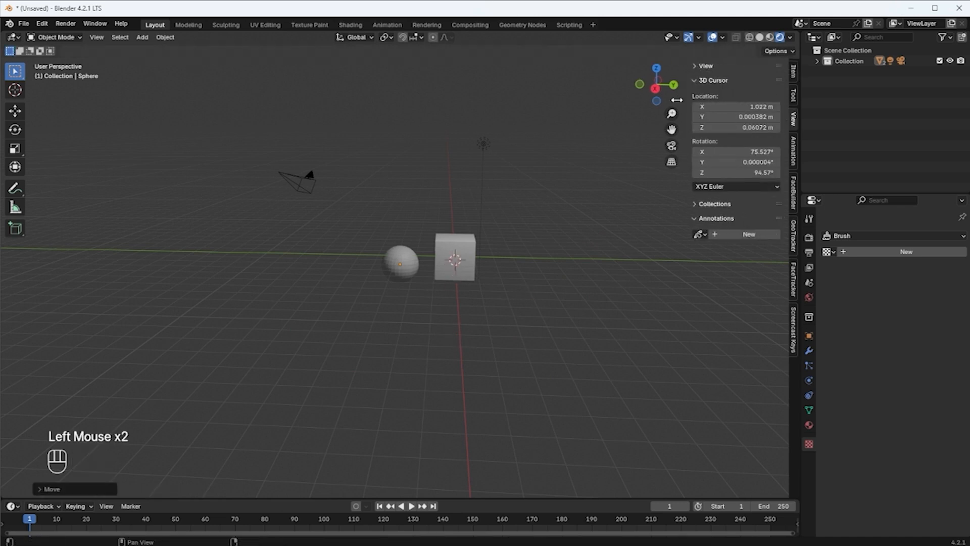
{"action": "left_click", "coordinate": [795, 115]}
{"action": "left_click", "coordinate": [795, 100]}
{"action": "left_click", "coordinate": [794, 126]}
Move the 3D cursor around the cube, adjust its X location and place it away from the cube on the positive Y side
{"action": "mouse_move", "coordinate": [456, 259]}
{"action": "right_mouse_down", "text": "shift"}
{"action": "mouse_move", "coordinate": [375, 342]}
{"action": "mouse_move", "coordinate": [570, 303]}
{"action": "mouse_move", "coordinate": [466, 229]}
{"action": "mouse_move", "coordinate": [514, 332]}
{"action": "mouse_move", "coordinate": [563, 245]}
{"action": "mouse_move", "coordinate": [470, 283]}
{"action": "mouse_move", "coordinate": [452, 262]}
{"action": "right_mouse_up", "text": "shift"}
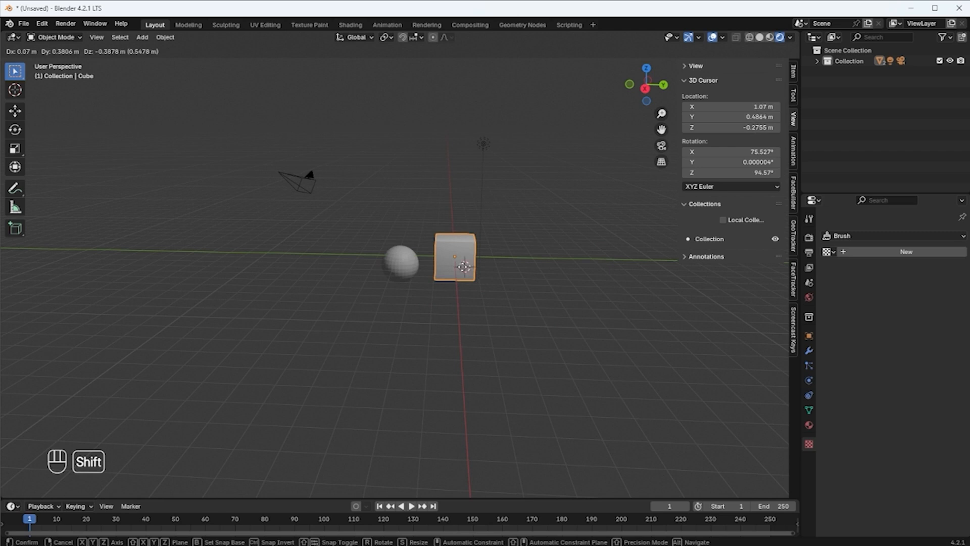
{"action": "left_click", "coordinate": [732, 106]}
{"action": "mouse_move", "coordinate": [732, 107]}
{"action": "left_mouse_down"}
{"action": "mouse_move", "coordinate": [696, 107]}
{"action": "mouse_move", "coordinate": [748, 107]}
{"action": "mouse_move", "coordinate": [723, 107]}
{"action": "left_mouse_up"}
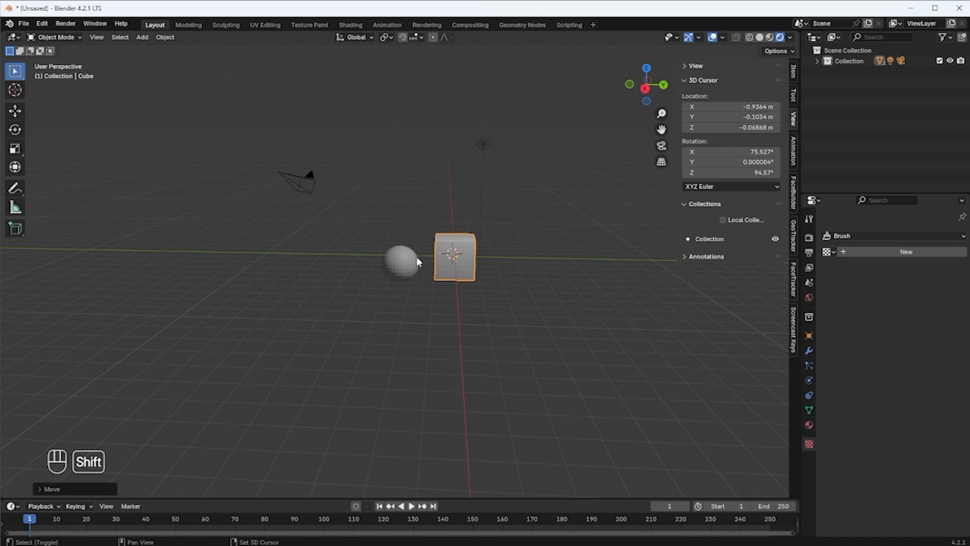
{"action": "right_click_drag", "start_coordinate": [454, 257], "coordinate": [570, 306], "text": "shift"}
Collapse the 3D Cursor properties and shrink the sidebar to its page labels
{"action": "left_click", "coordinate": [682, 80]}
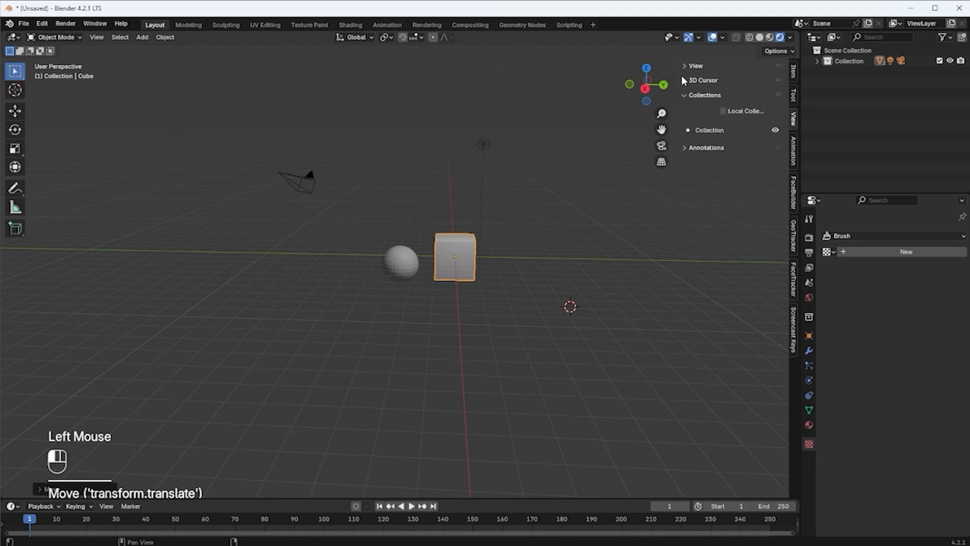
{"action": "left_click_drag", "start_coordinate": [676, 68], "coordinate": [788, 69]}
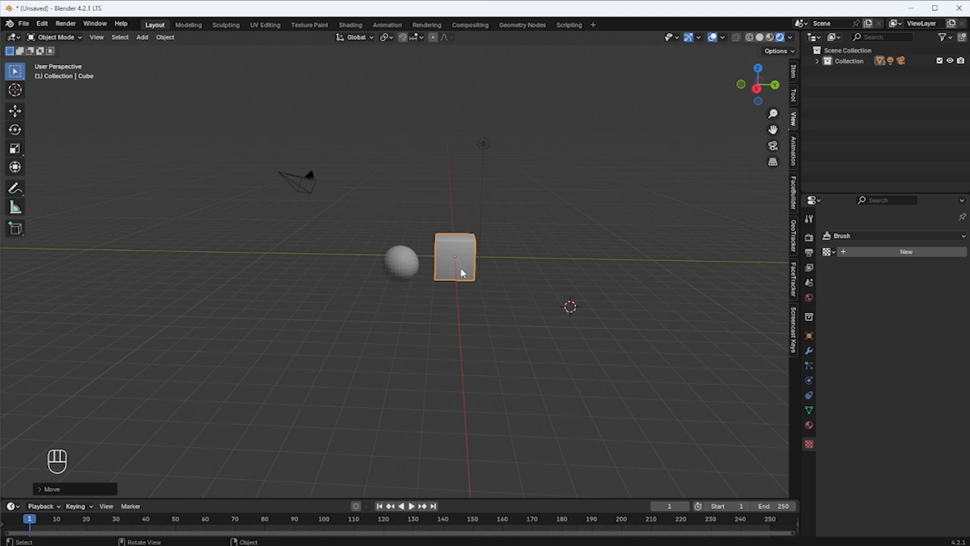
Snap the 3D cursor to the world origin and deselect the cube
{"action": "key", "text": "shift"}
{"action": "key", "text": "shift+s"}
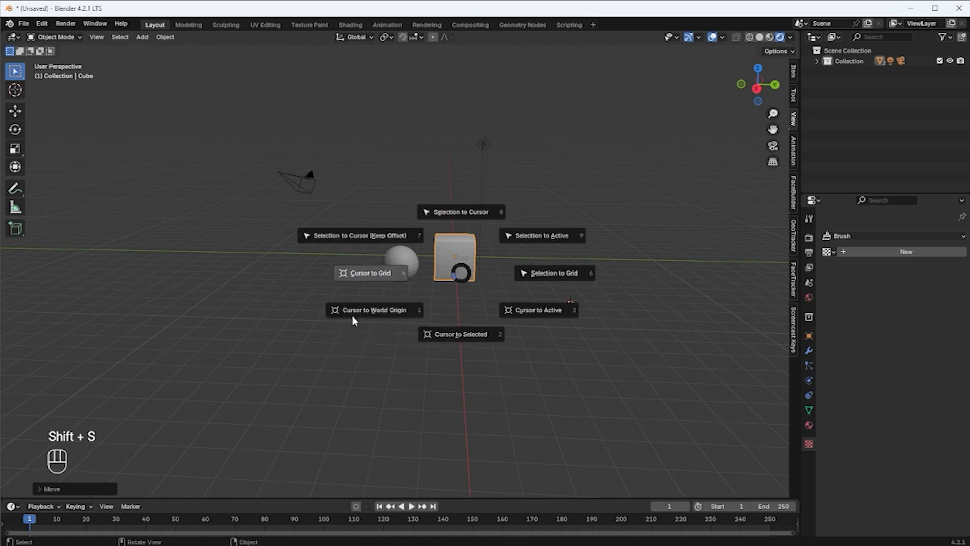
{"action": "left_click", "coordinate": [382, 312]}
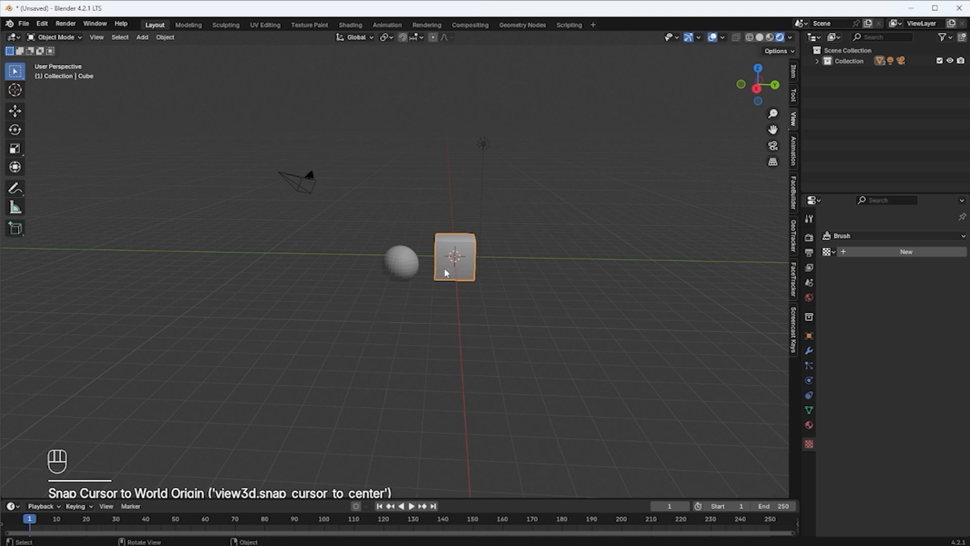
{"action": "left_click", "coordinate": [442, 353]}
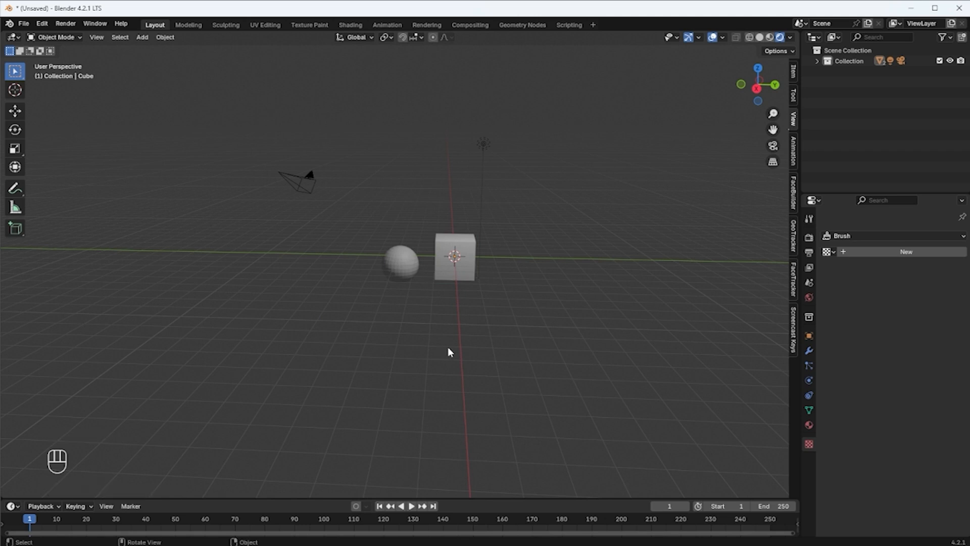
Expand and collapse Collection in the outliner, and open its name for editing while keeping the name as it is
{"action": "left_click", "coordinate": [817, 61]}
{"action": "left_click", "coordinate": [817, 61]}
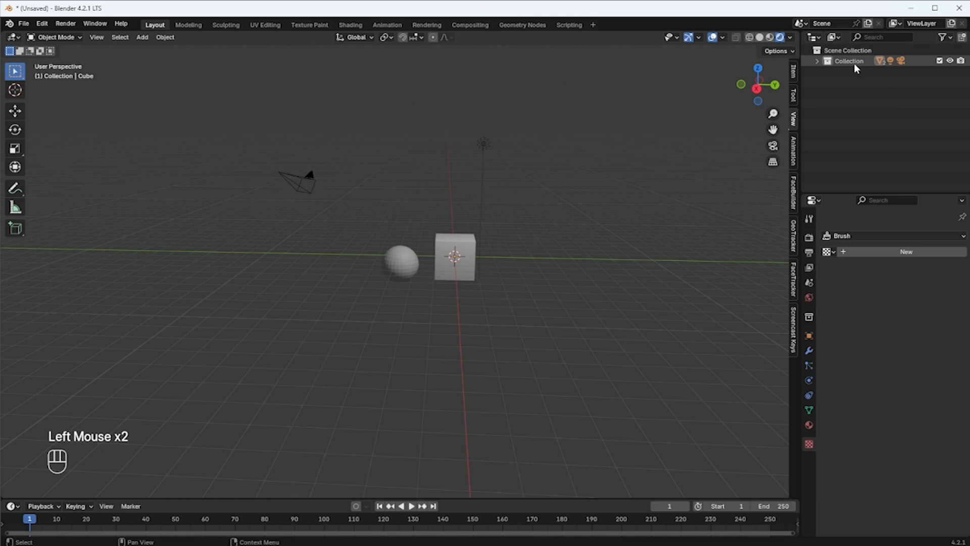
{"action": "double_click", "coordinate": [857, 65]}
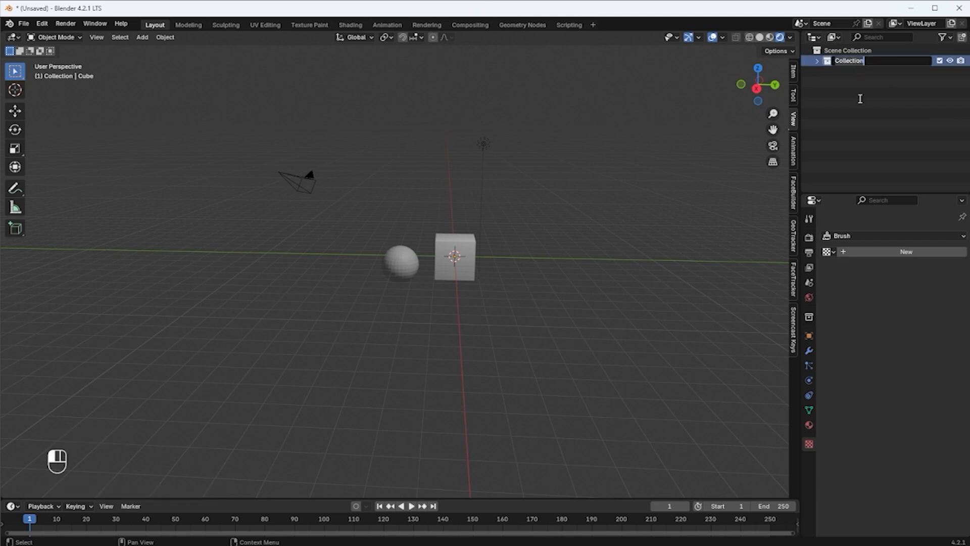
{"action": "key", "text": "Return"}
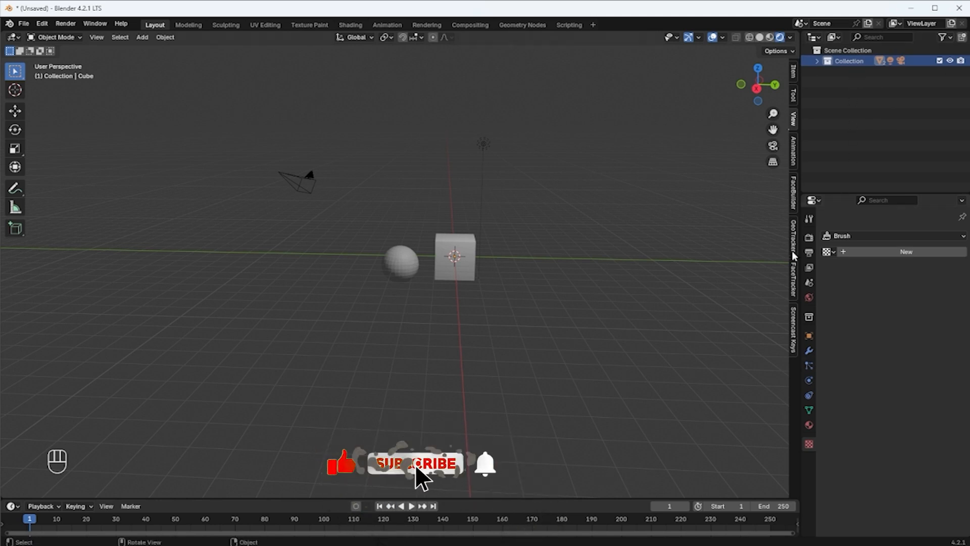
{"action": "double_click", "coordinate": [849, 61]}
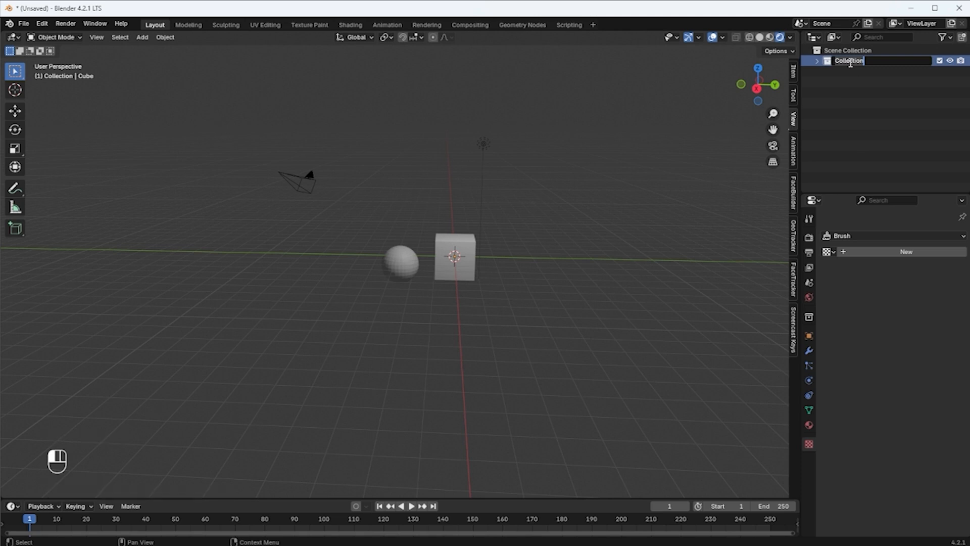
{"action": "left_click", "coordinate": [862, 95]}
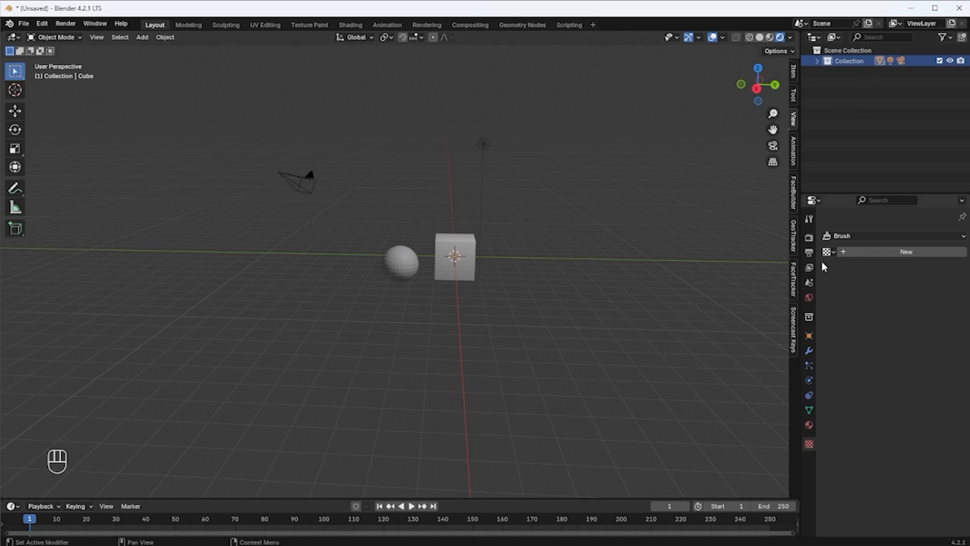
Look at the editor types available for the Properties editor and show the active tool's settings
{"action": "left_click", "coordinate": [811, 201]}
{"action": "left_click", "coordinate": [811, 201]}
{"action": "left_click", "coordinate": [811, 201]}
{"action": "left_click", "coordinate": [808, 221]}
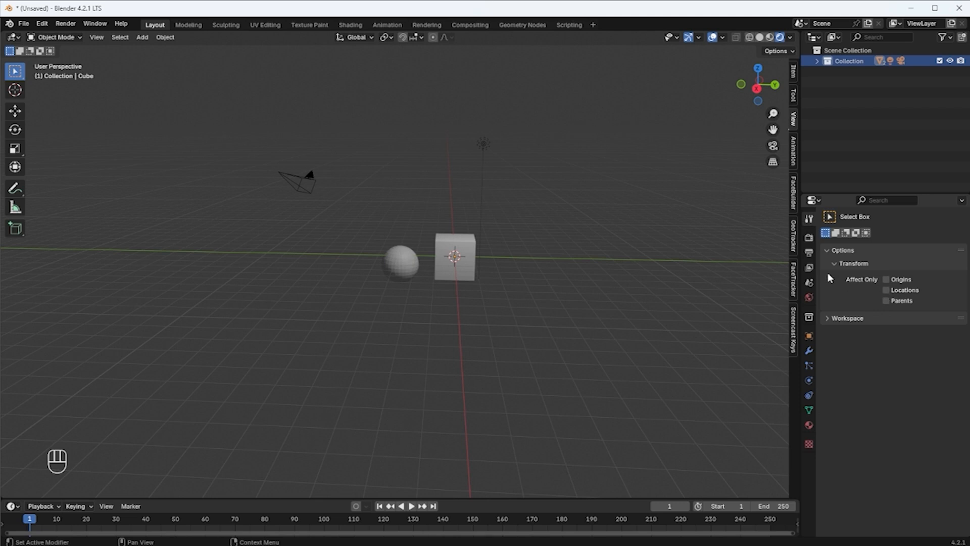
Show the render properties with the render engine choices, and review the output properties down to the file format settings
{"action": "left_click", "coordinate": [809, 239]}
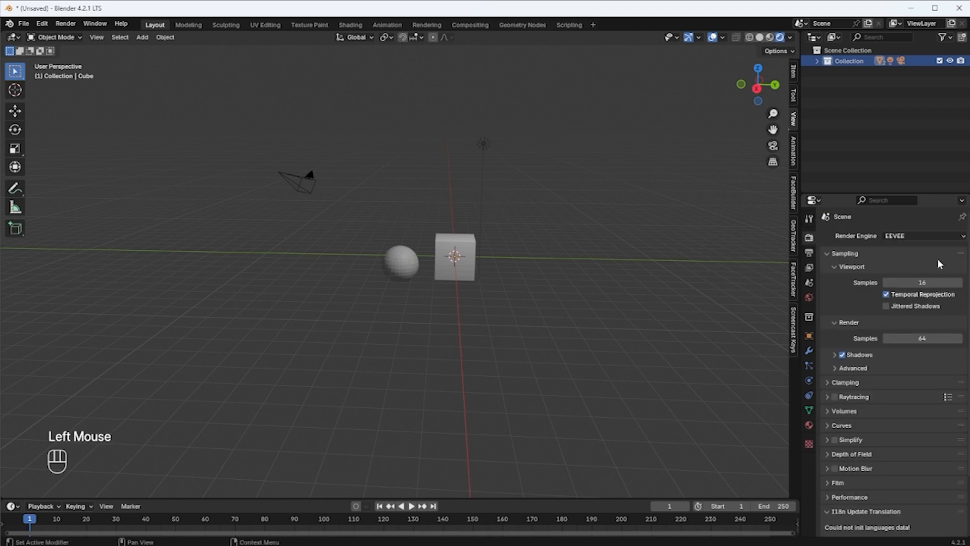
{"action": "left_click", "coordinate": [916, 237]}
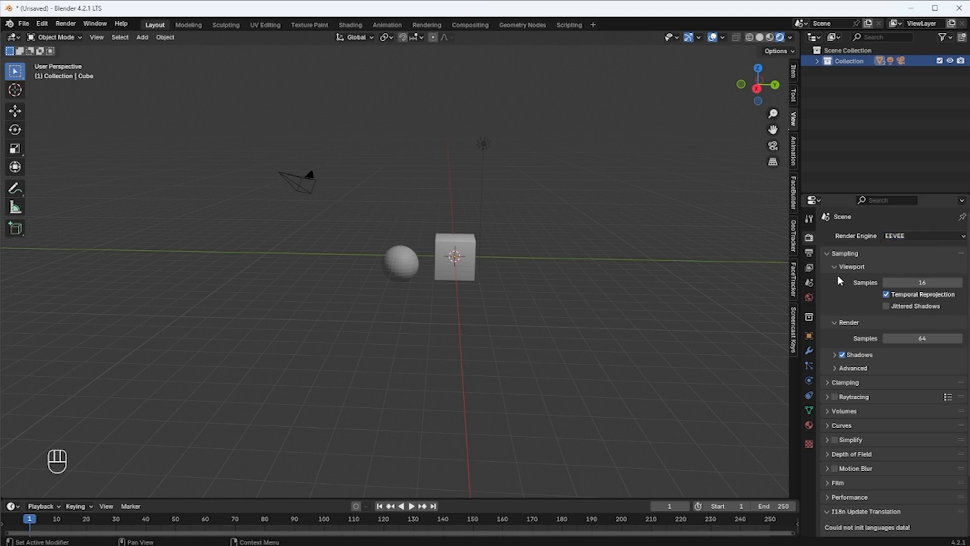
{"action": "left_click", "coordinate": [808, 254]}
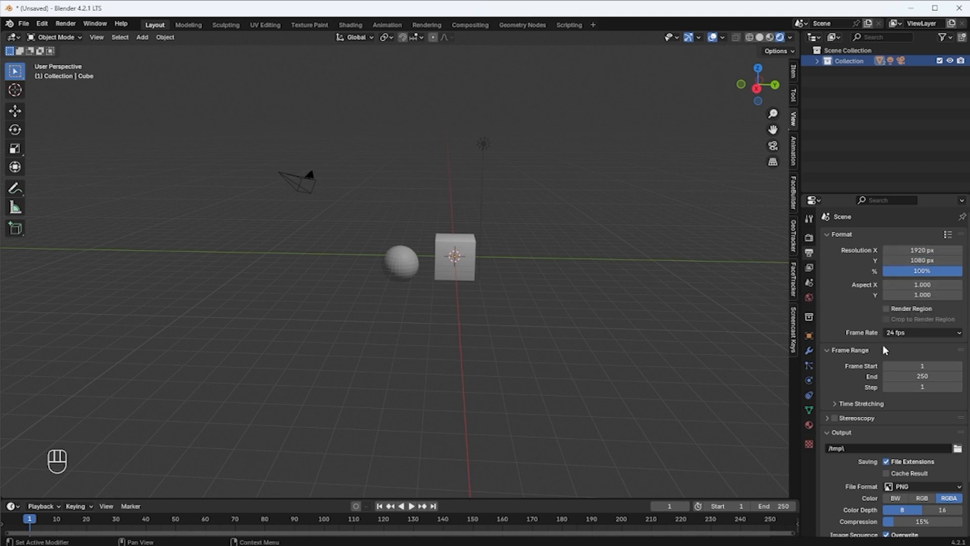
{"action": "scroll", "coordinate": [902, 349], "scroll_direction": "down", "scroll_amount": 4}
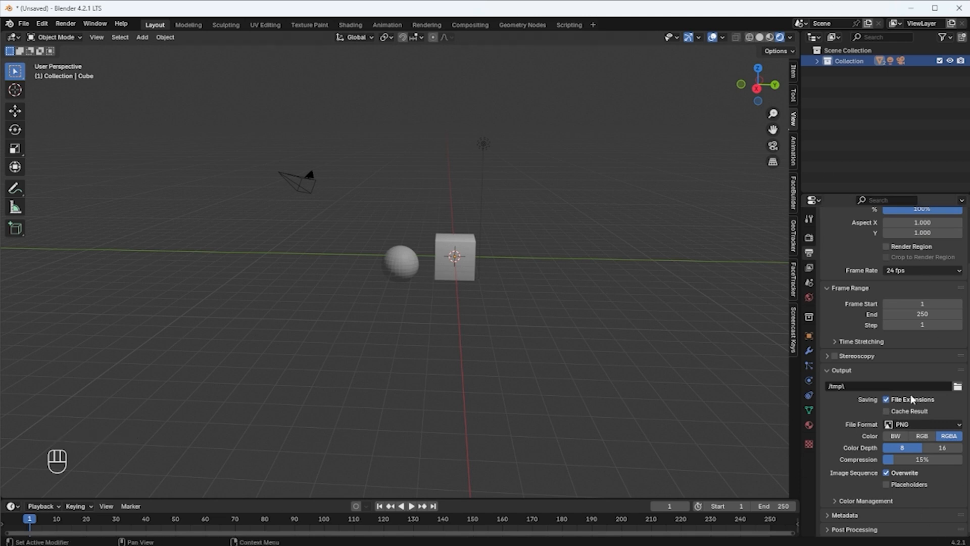
Review the view layer properties, covering the data, light and Cryptomatte passes
{"action": "left_click", "coordinate": [809, 271]}
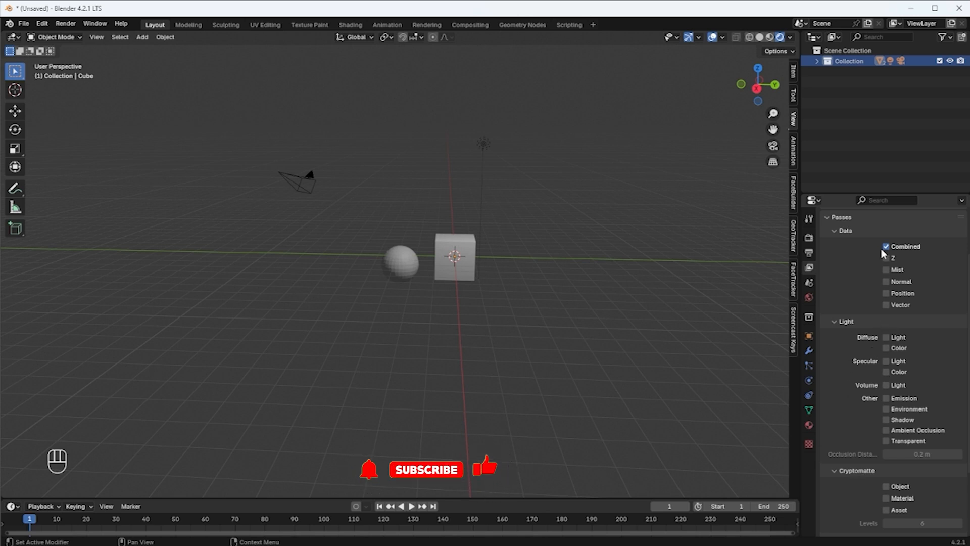
{"action": "scroll", "coordinate": [890, 334], "scroll_direction": "down", "scroll_amount": 4}
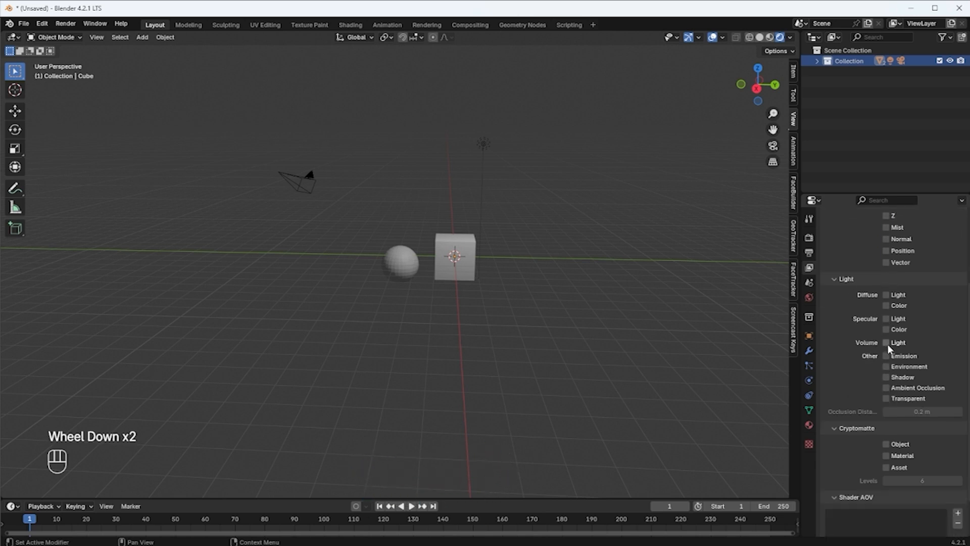
{"action": "scroll", "coordinate": [888, 355], "scroll_direction": "down", "scroll_amount": 2}
{"action": "scroll", "coordinate": [888, 355], "scroll_direction": "up", "scroll_amount": 1}
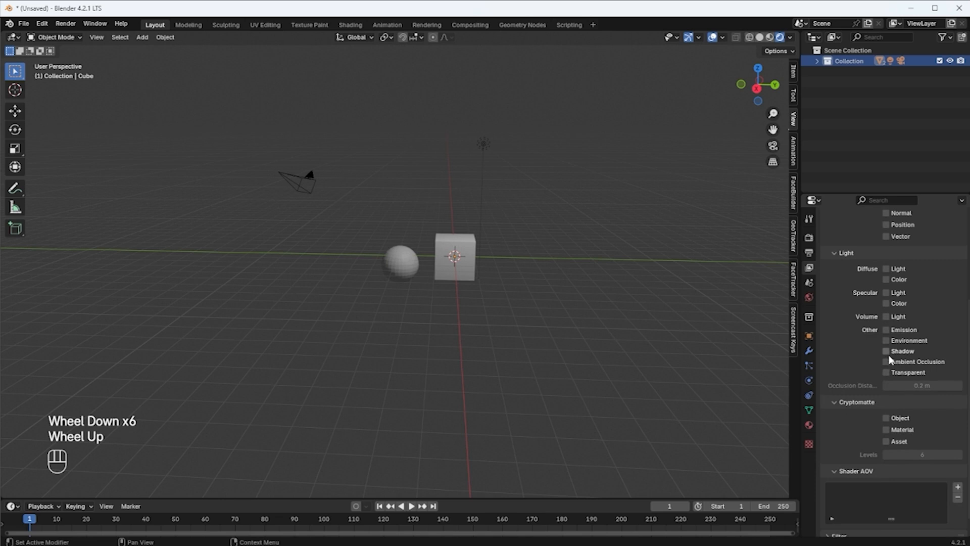
{"action": "scroll", "coordinate": [881, 337], "scroll_direction": "up", "scroll_amount": 3}
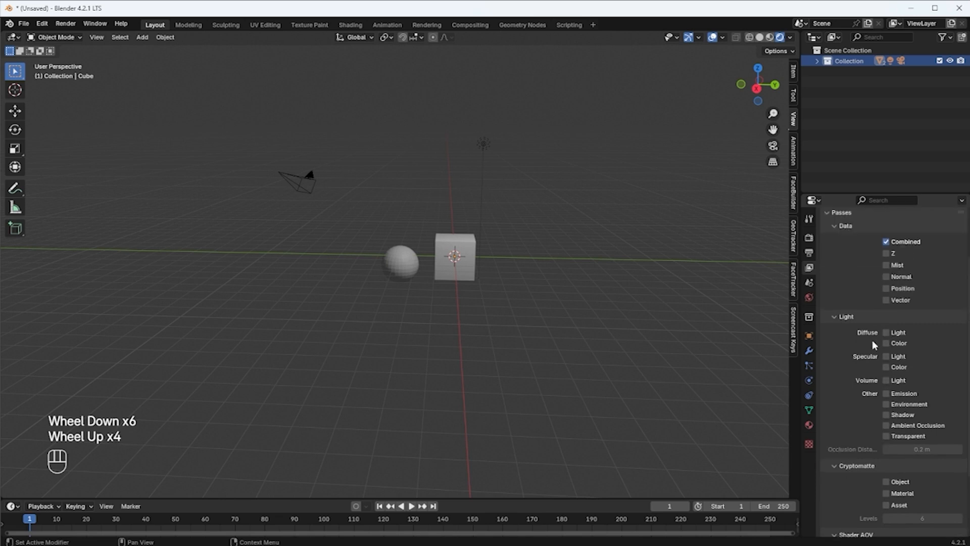
Show the scene properties and create a new empty scene
{"action": "left_click", "coordinate": [810, 283]}
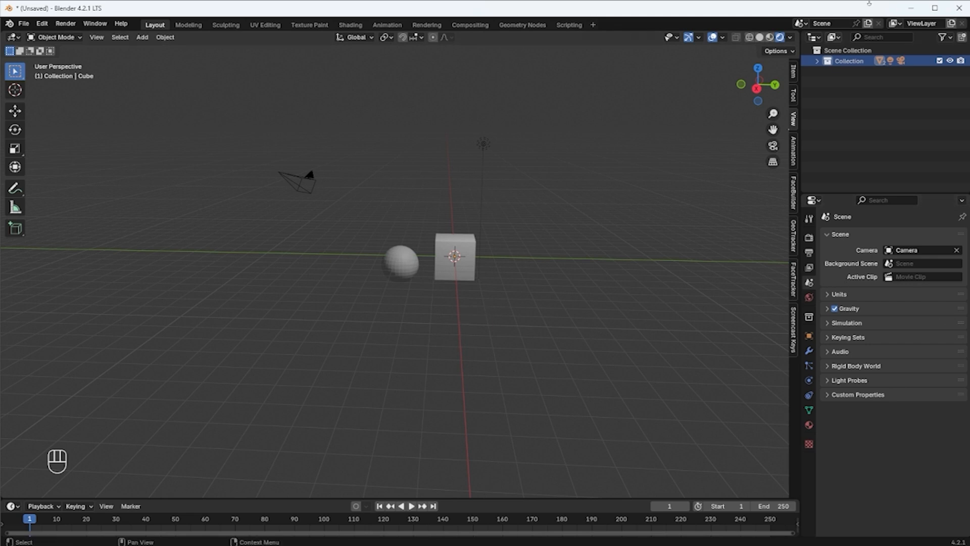
{"action": "left_click", "coordinate": [799, 26]}
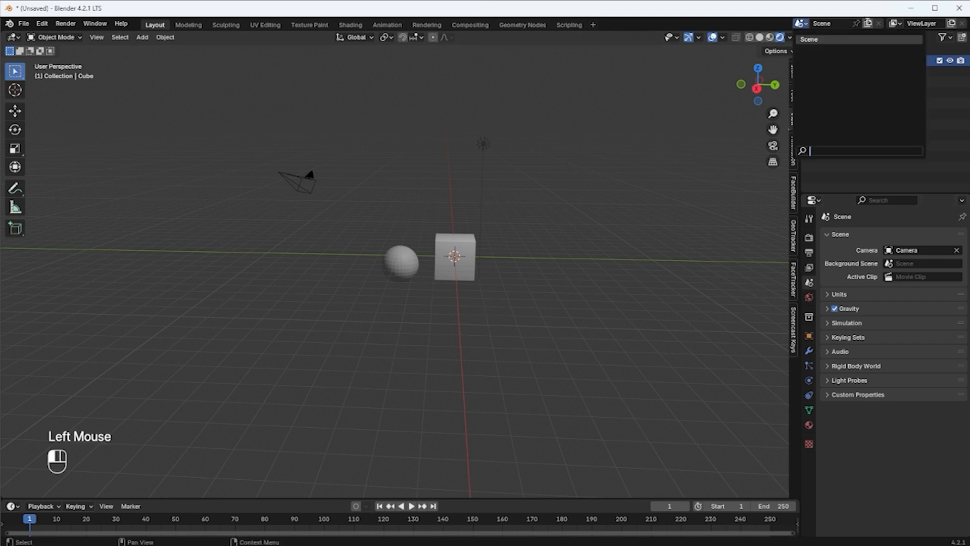
{"action": "left_click", "coordinate": [868, 24]}
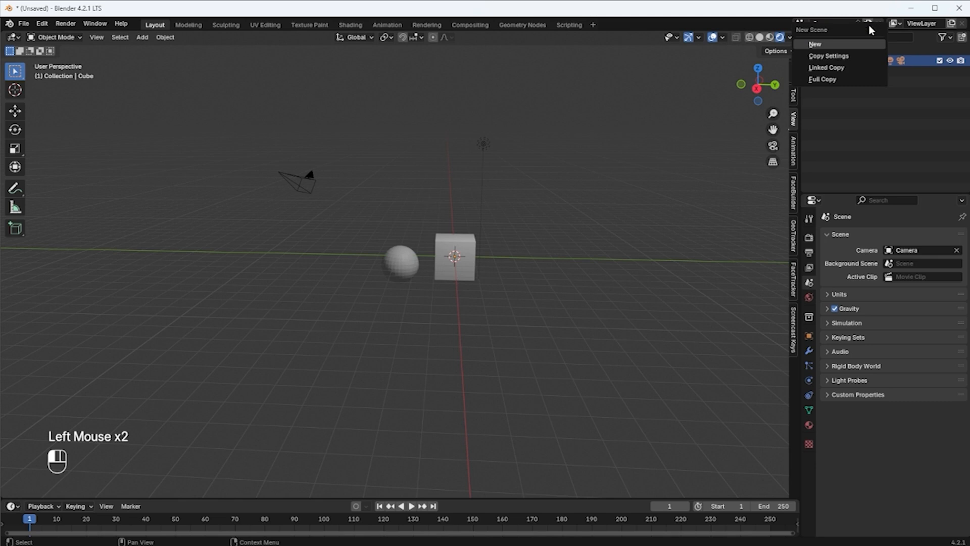
{"action": "left_click", "coordinate": [824, 42]}
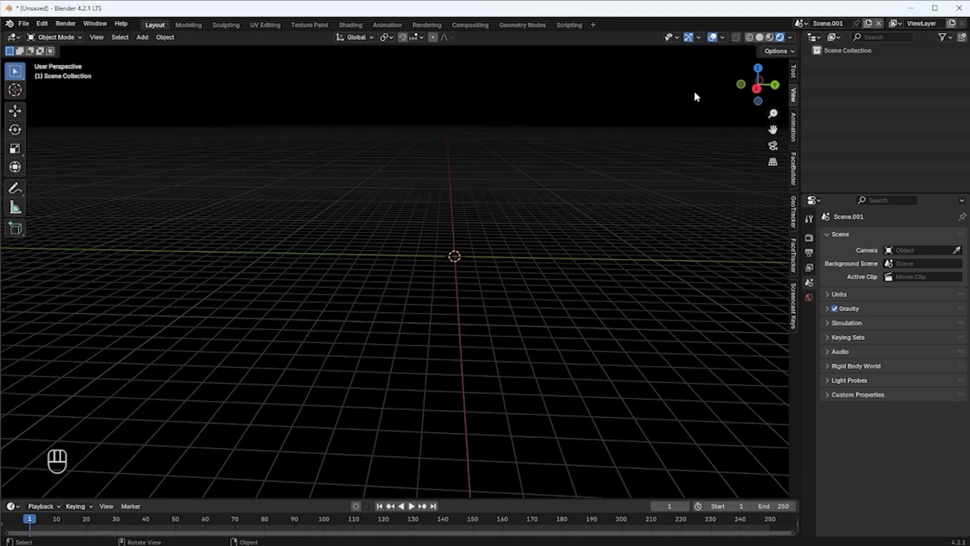
Switch back to the original Scene, delete it and undo the deletion
{"action": "left_click", "coordinate": [800, 24]}
{"action": "left_click", "coordinate": [818, 39]}
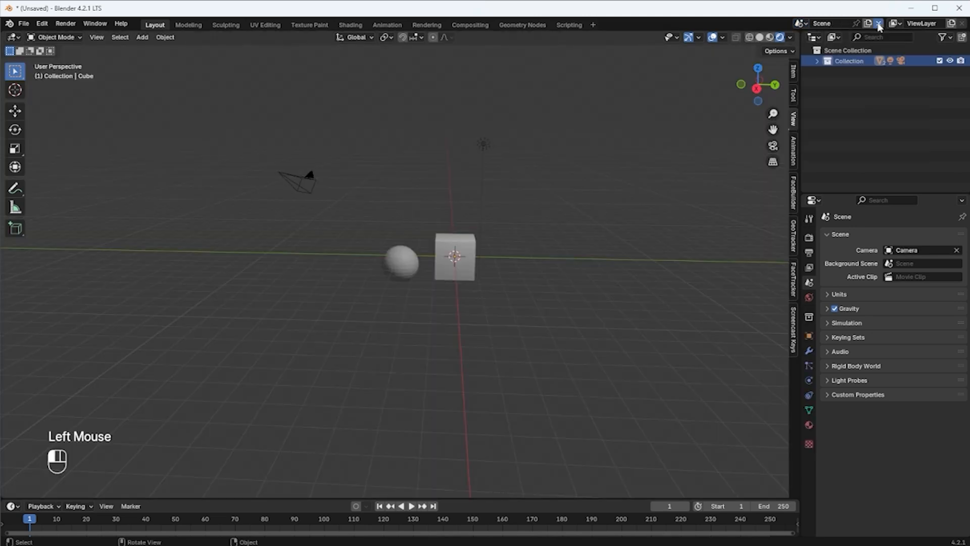
{"action": "left_click", "coordinate": [878, 24]}
{"action": "left_click", "coordinate": [802, 24]}
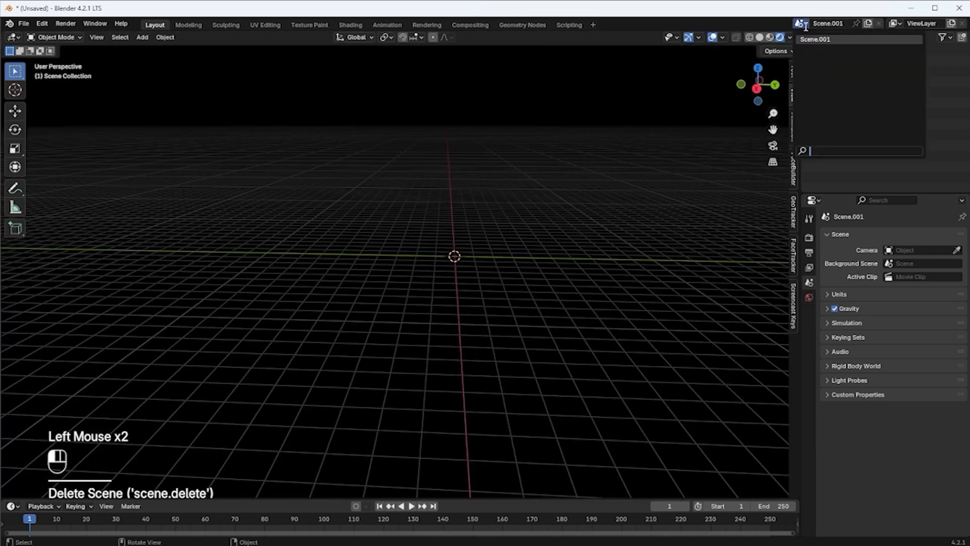
{"action": "key", "text": "ctrl+z"}
Switch to Scene.001 and delete it
{"action": "left_click", "coordinate": [802, 24]}
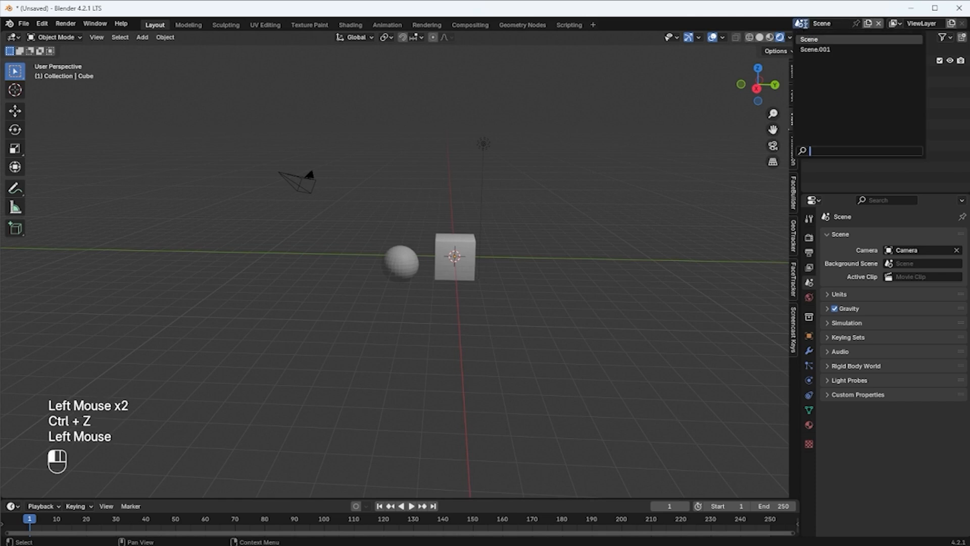
{"action": "left_click", "coordinate": [813, 49]}
{"action": "left_click", "coordinate": [879, 26]}
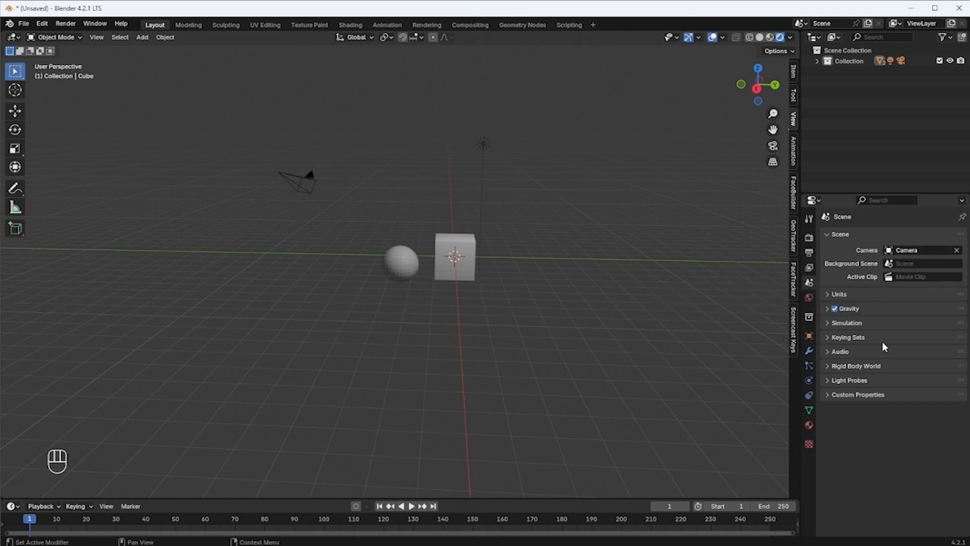
Show the world properties and switch the viewport to Solid shading
{"action": "left_click", "coordinate": [809, 299]}
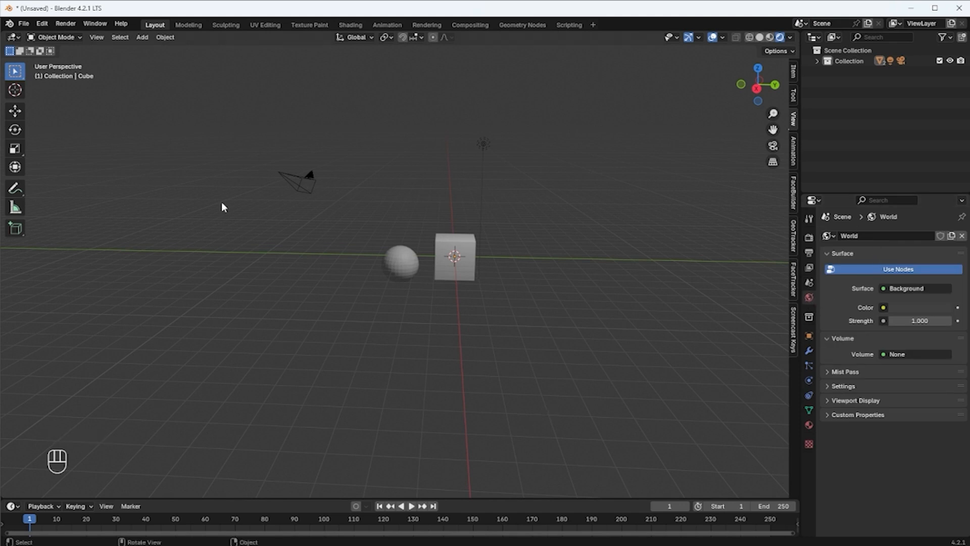
{"action": "left_click", "coordinate": [769, 38]}
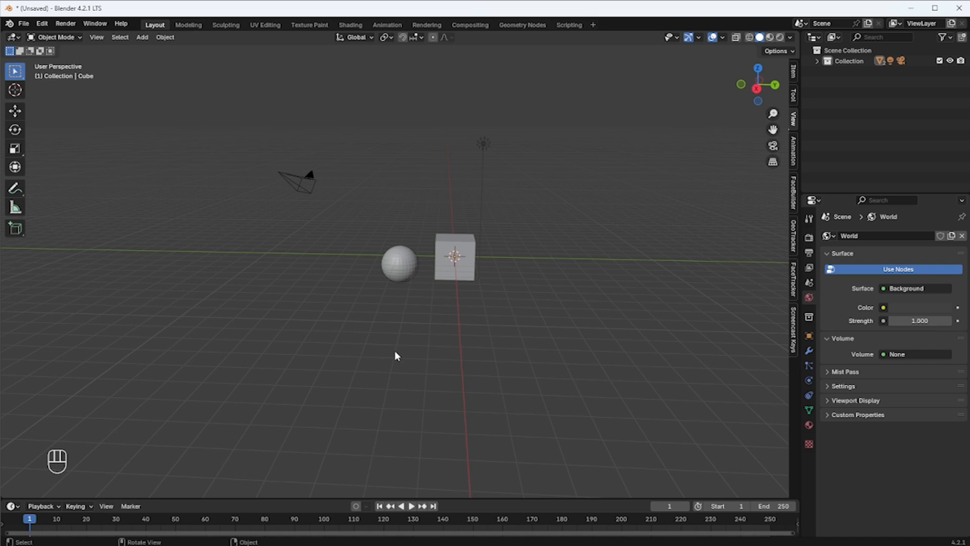
Show the collection properties, and expand and collapse Collection in the outliner to view its objects
{"action": "left_click", "coordinate": [809, 317]}
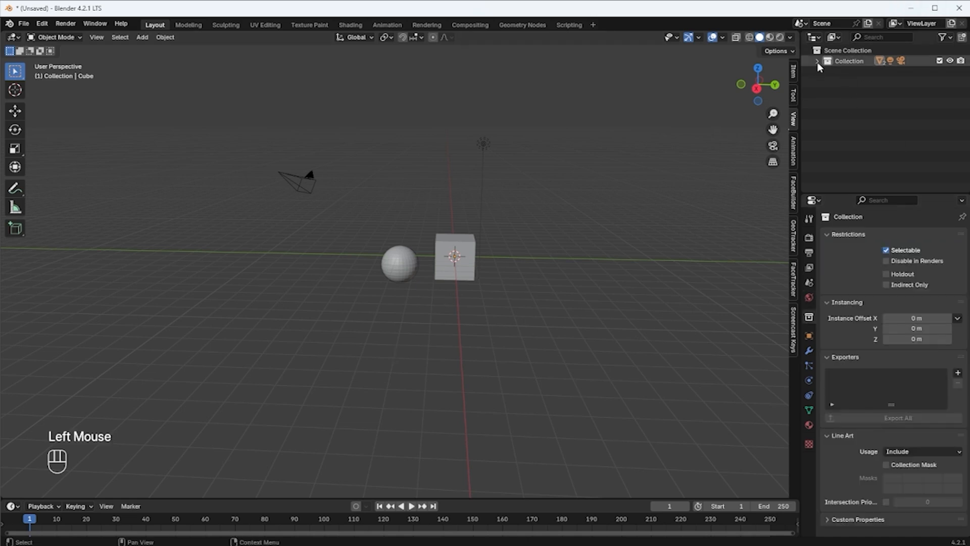
{"action": "left_click", "coordinate": [817, 61]}
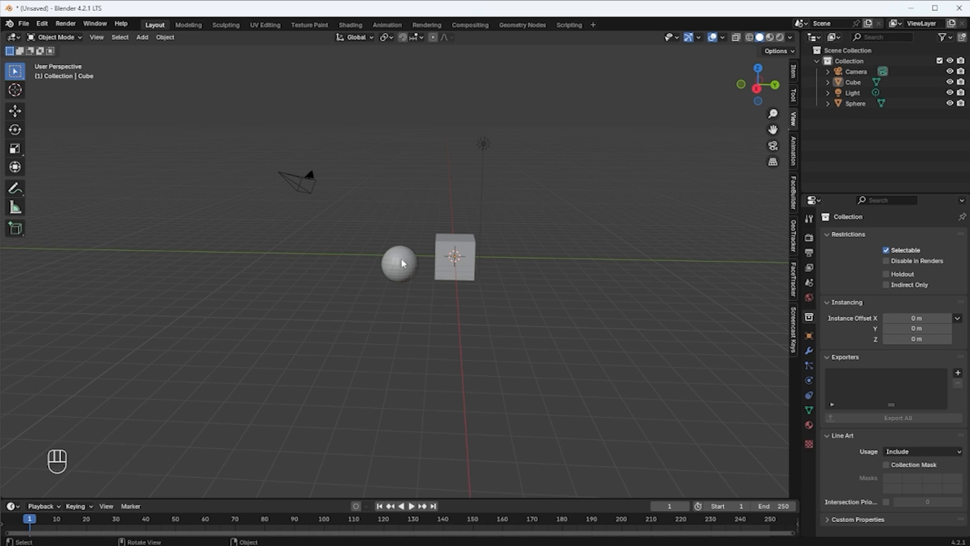
{"action": "left_click", "coordinate": [816, 61]}
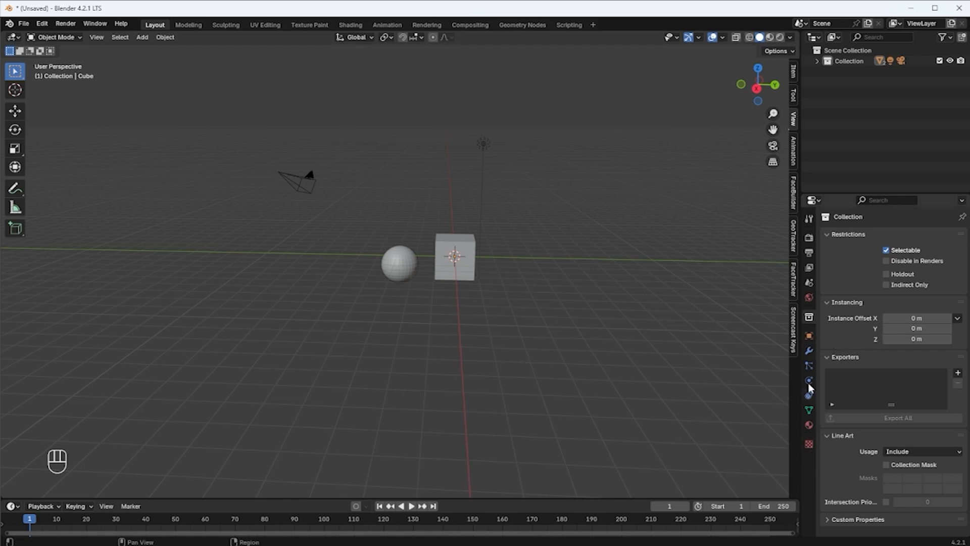
Show the object properties and select the cube, sphere, light and camera in turn, finishing with the sphere selected
{"action": "left_click", "coordinate": [809, 337]}
{"action": "left_click", "coordinate": [365, 373]}
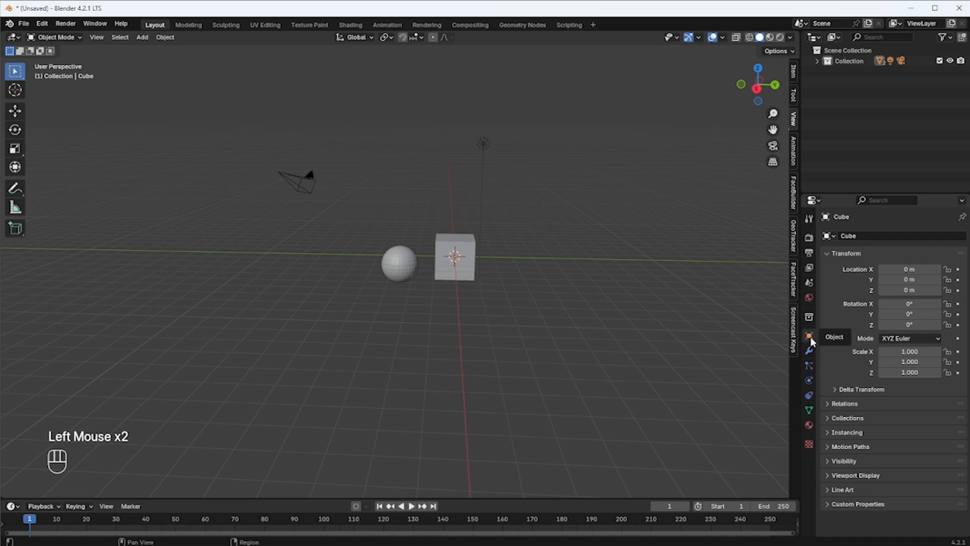
{"action": "left_click", "coordinate": [465, 275]}
{"action": "left_click", "coordinate": [404, 274]}
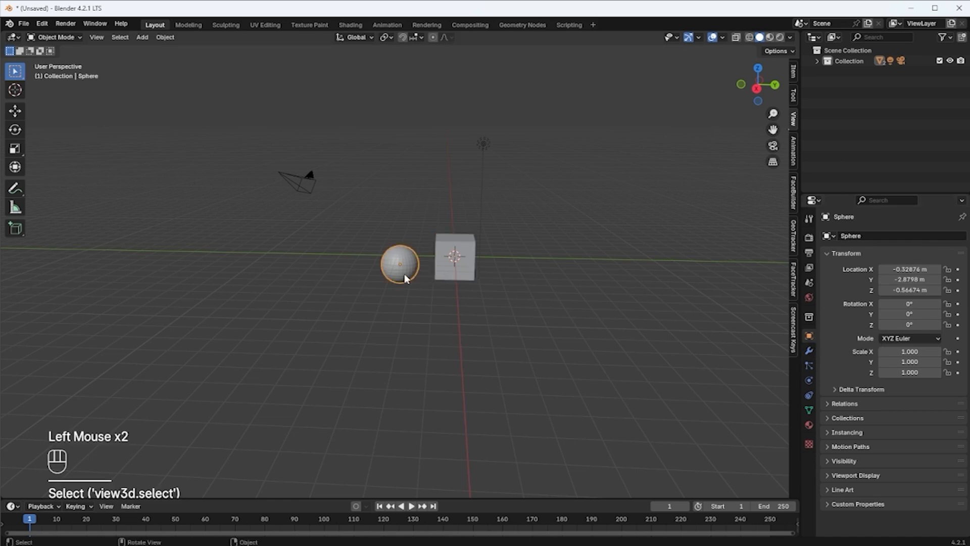
{"action": "left_click", "coordinate": [447, 278]}
{"action": "left_click", "coordinate": [387, 277]}
{"action": "left_click", "coordinate": [461, 279]}
{"action": "left_click_drag", "start_coordinate": [513, 106], "coordinate": [449, 164]}
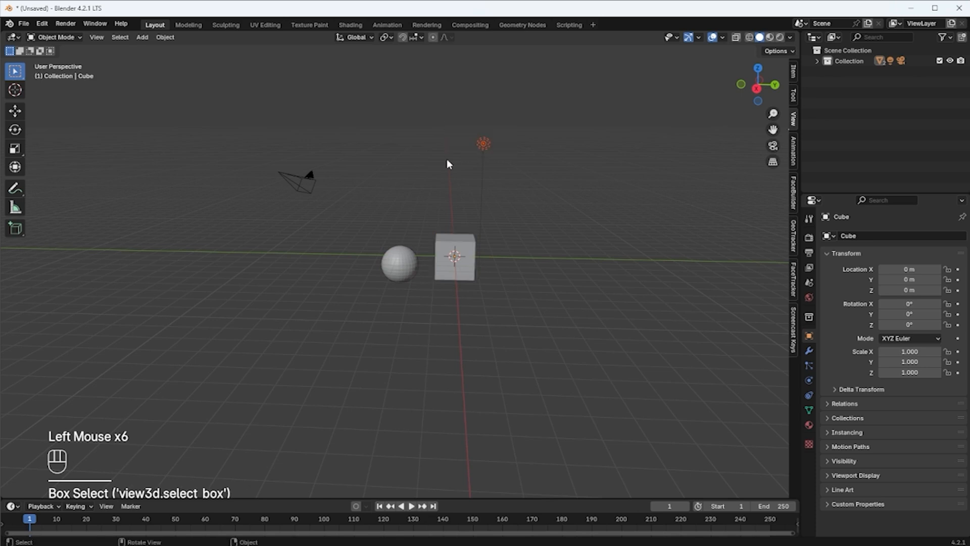
{"action": "left_click_drag", "start_coordinate": [344, 148], "coordinate": [277, 196]}
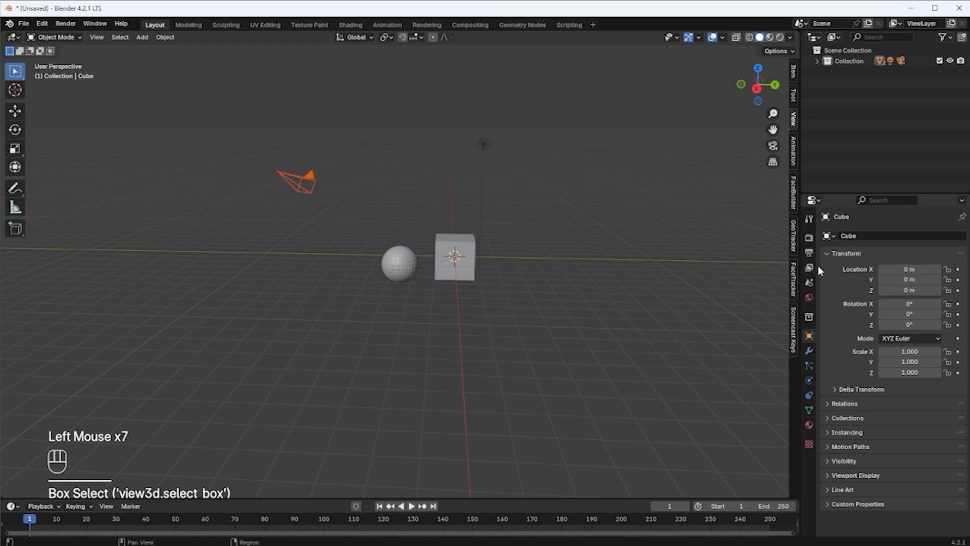
{"action": "left_click", "coordinate": [442, 281]}
{"action": "left_click", "coordinate": [396, 279]}
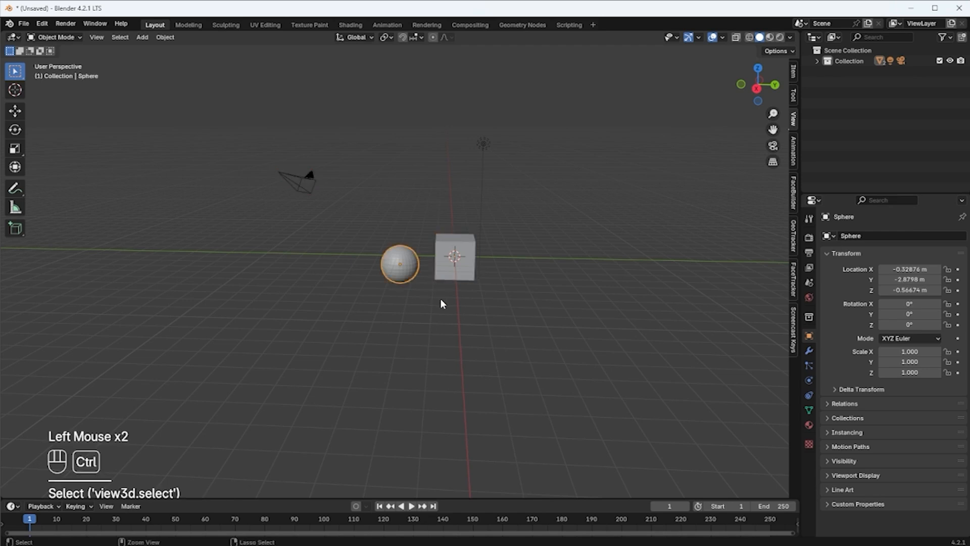
Look through the types of objects that can be added to the scene without adding one
{"action": "key", "text": "ctrl+a"}
{"action": "key", "text": "shift+a"}
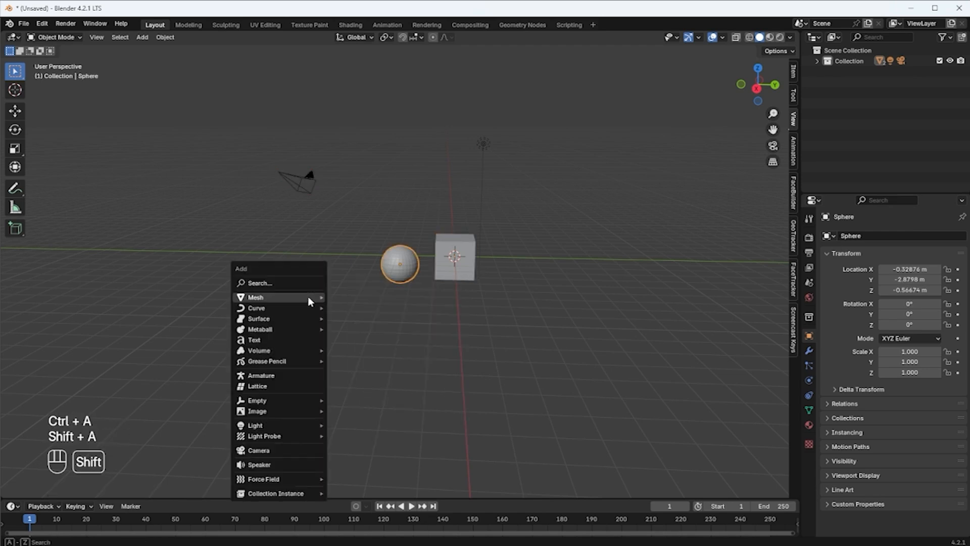
{"action": "mouse_move", "coordinate": [308, 297]}
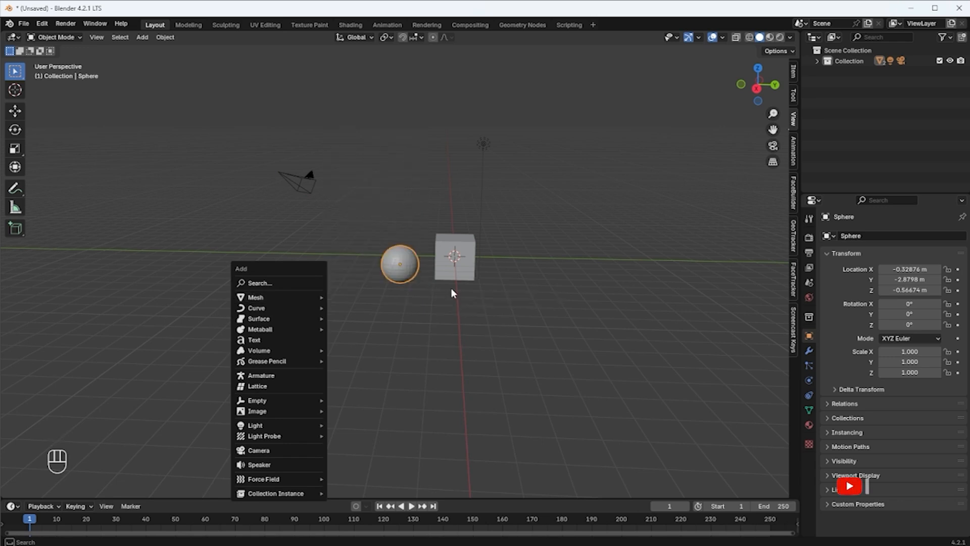
Show the sphere's modifier properties and browse the available modifier categories, including Generate
{"action": "left_click", "coordinate": [809, 354]}
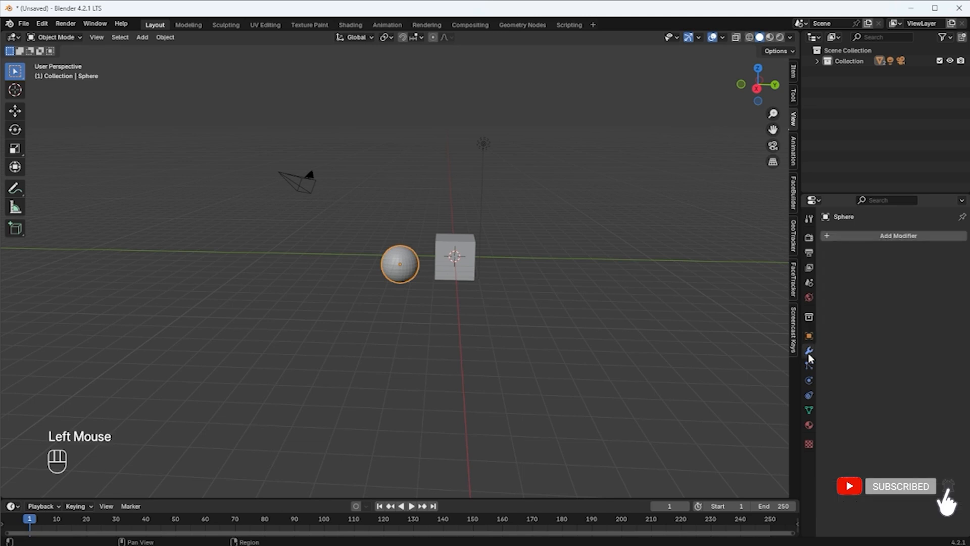
{"action": "left_click", "coordinate": [885, 236]}
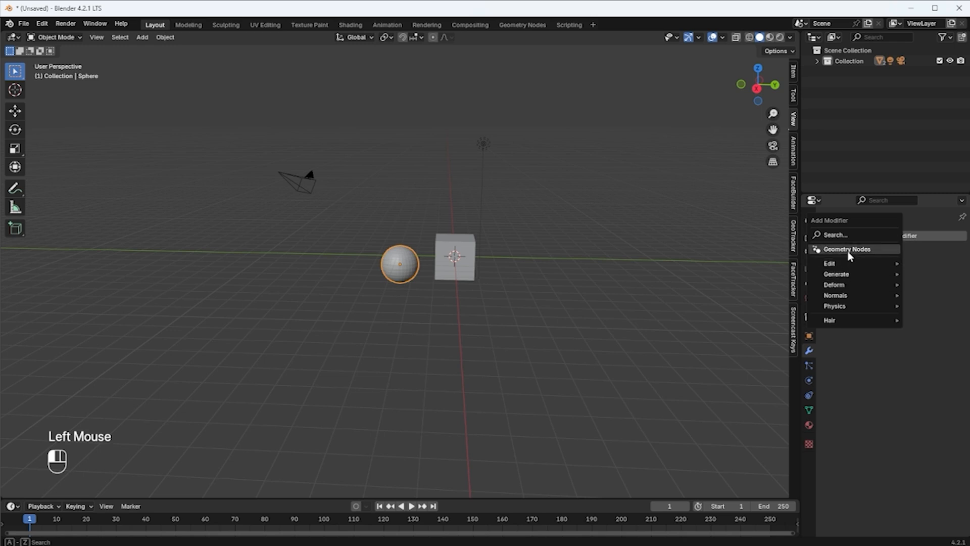
{"action": "mouse_move", "coordinate": [838, 273]}
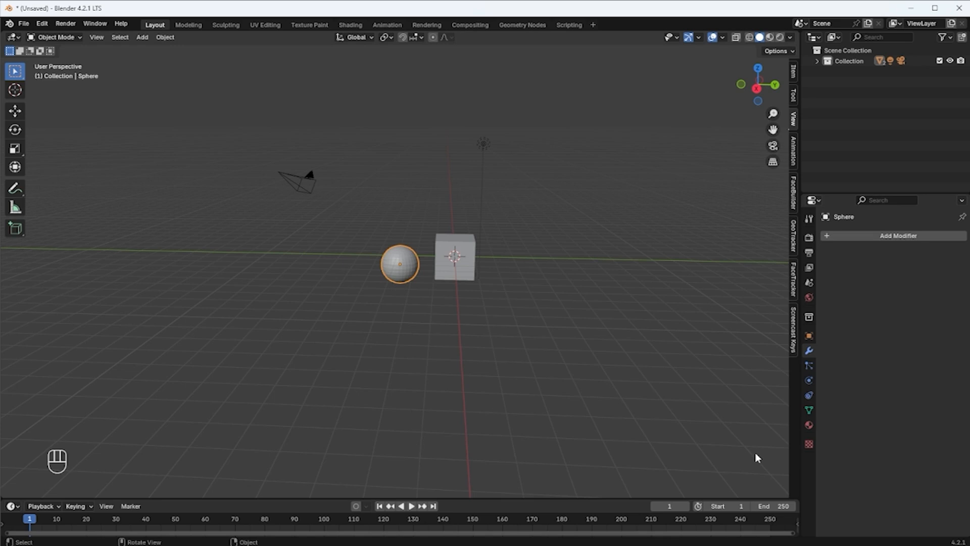
Add a Hair particle system to the sphere, set its number to 951 and shorten the hair to short bristles
{"action": "left_click", "coordinate": [808, 366]}
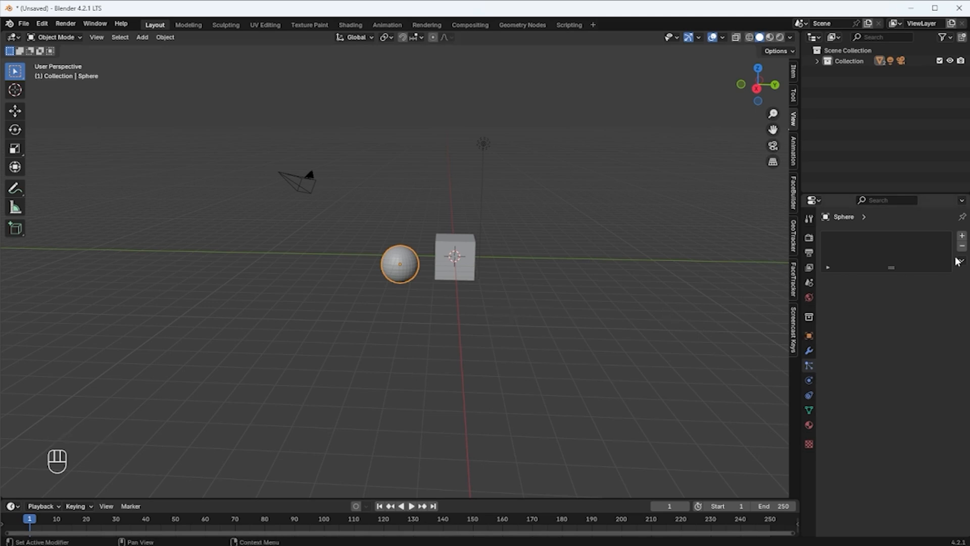
{"action": "left_click", "coordinate": [962, 236]}
{"action": "left_click", "coordinate": [931, 294]}
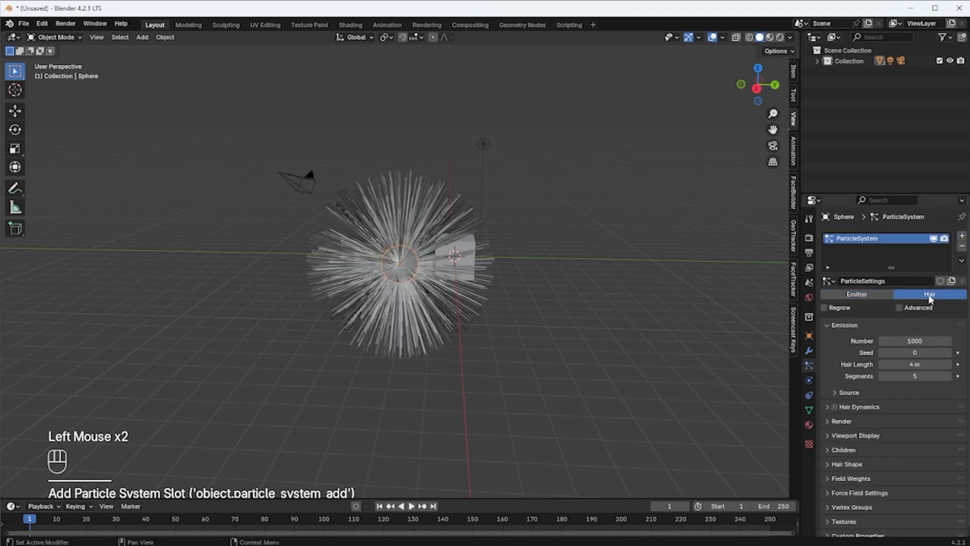
{"action": "left_click_drag", "start_coordinate": [914, 341], "coordinate": [894, 341]}
{"action": "left_click_drag", "start_coordinate": [906, 375], "coordinate": [888, 364]}
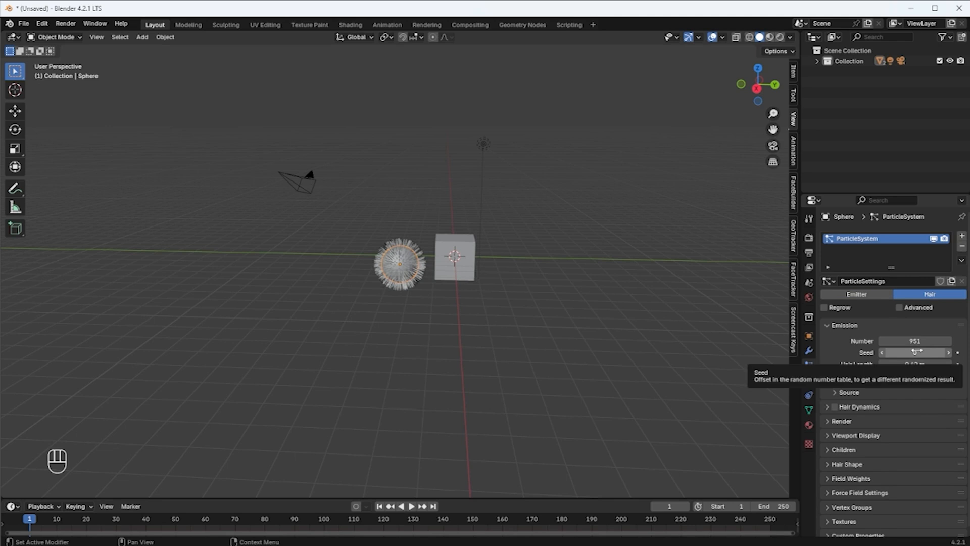
Remove the sphere's hair particle system and go through its physics, object constraint and mesh data properties
{"action": "left_click", "coordinate": [962, 247]}
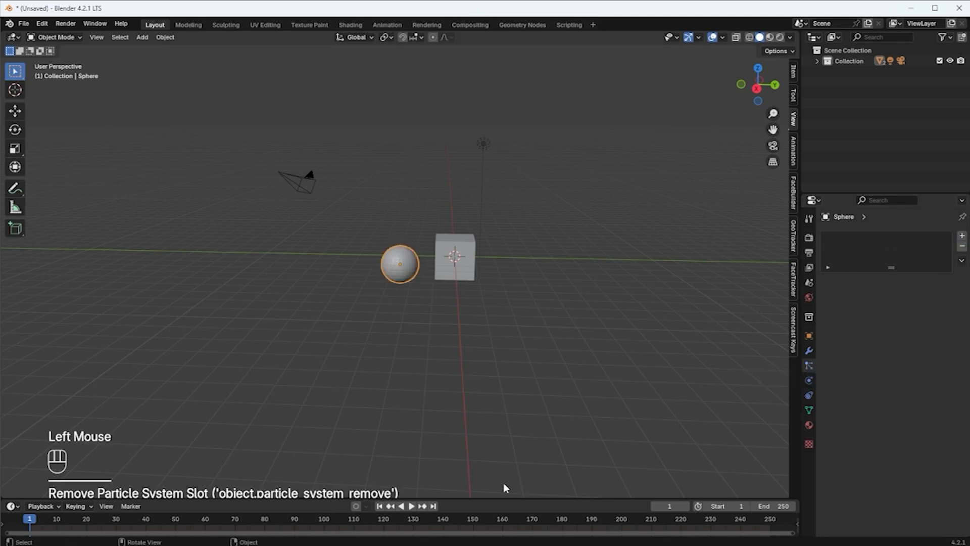
{"action": "left_click", "coordinate": [809, 380]}
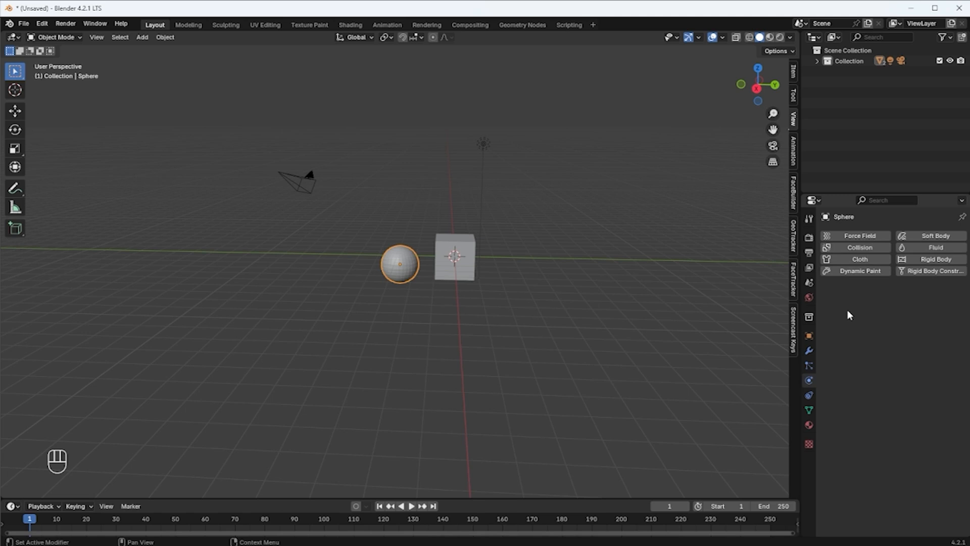
{"action": "left_click", "coordinate": [809, 396]}
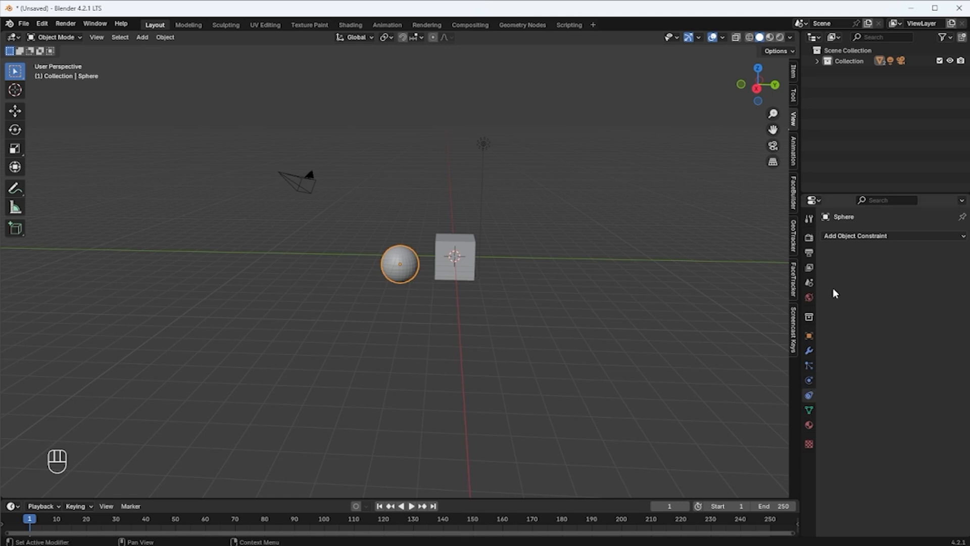
{"action": "left_click", "coordinate": [809, 409]}
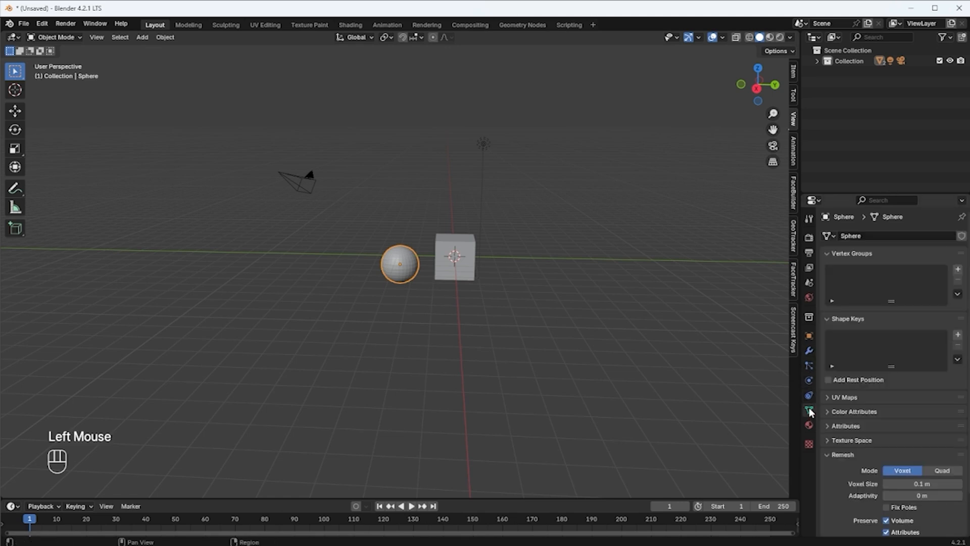
Deselect the sphere and display the scene in wireframe shading
{"action": "left_click", "coordinate": [486, 392]}
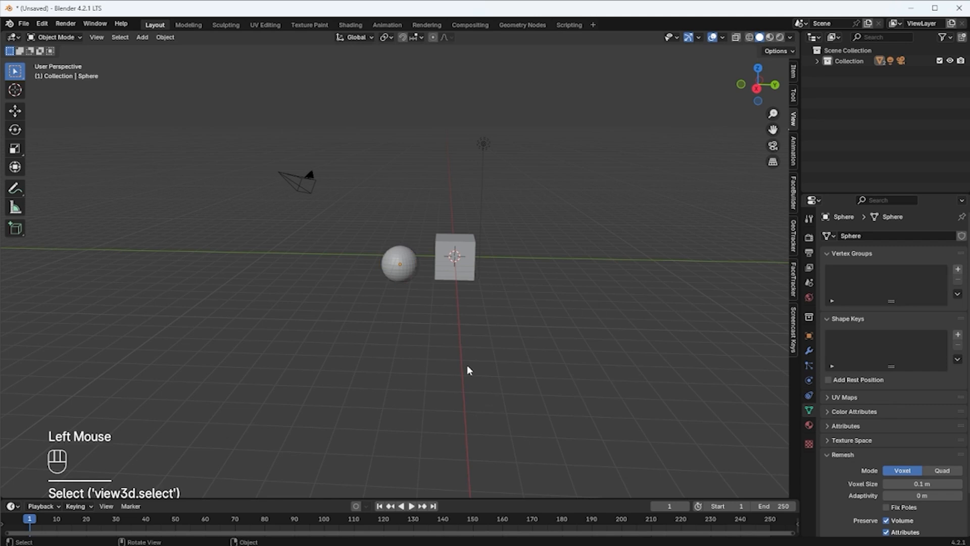
{"action": "left_click", "coordinate": [749, 37]}
{"action": "scroll", "coordinate": [404, 264], "scroll_direction": "up", "scroll_amount": 2}
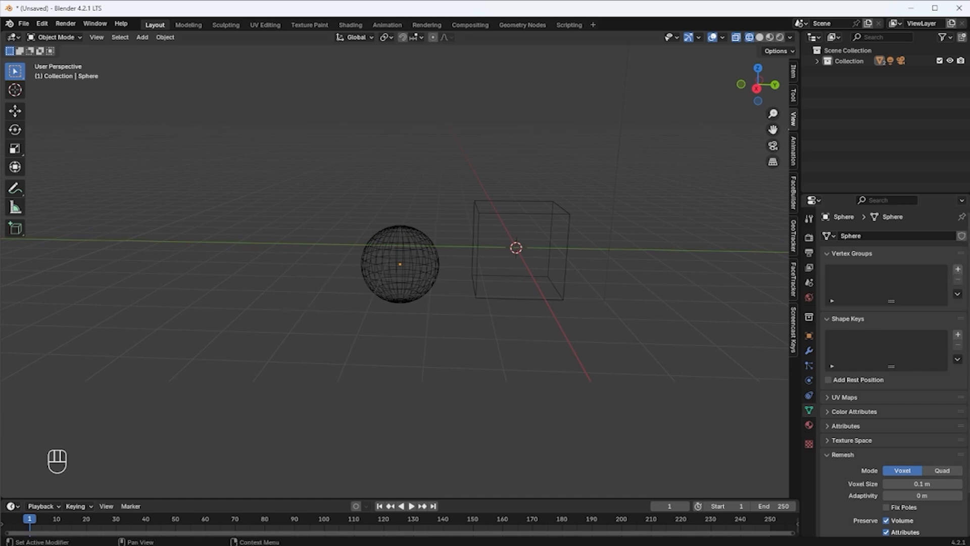
Add a vertex group to the sphere, look at its assignment options in Edit Mode, and remove the group again in Object Mode
{"action": "left_click", "coordinate": [957, 269]}
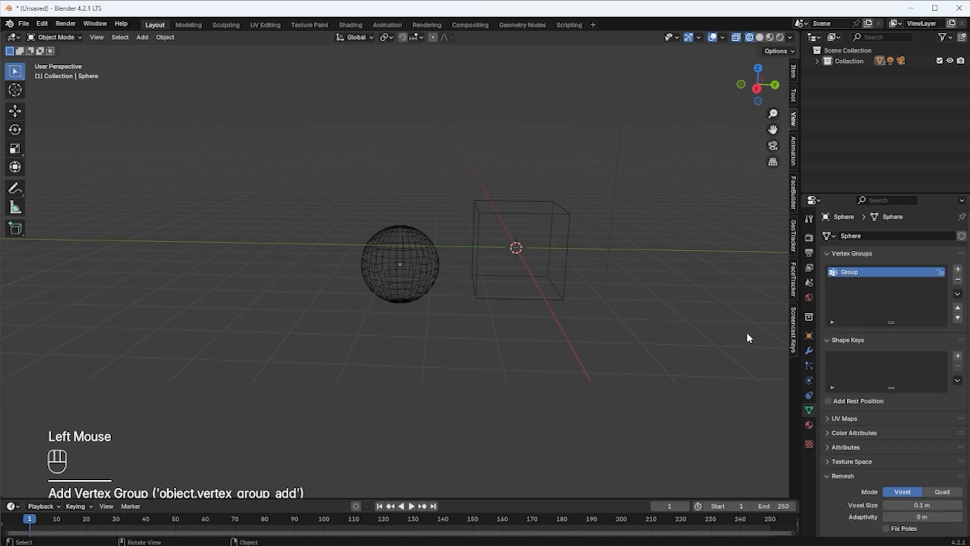
{"action": "key", "text": "Tab"}
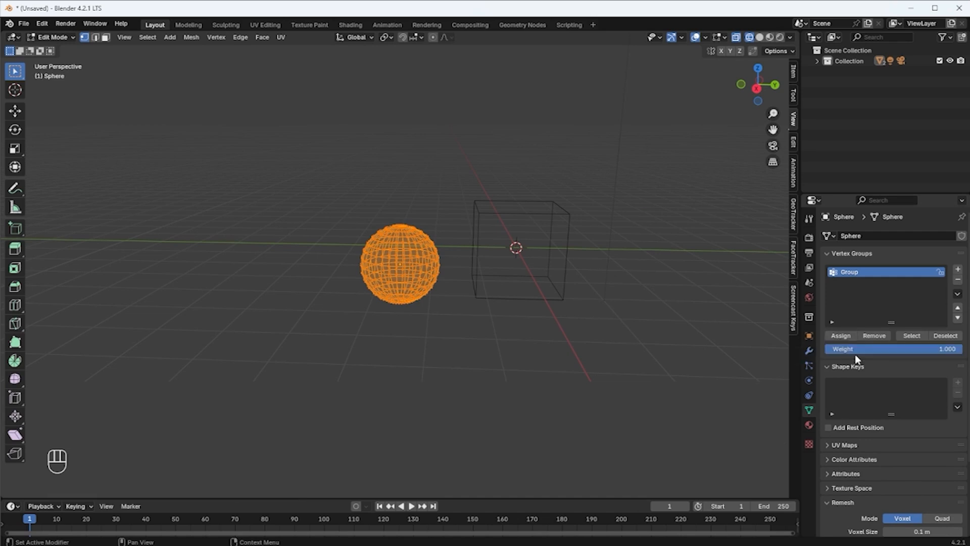
{"action": "key", "text": "ctrl+z"}
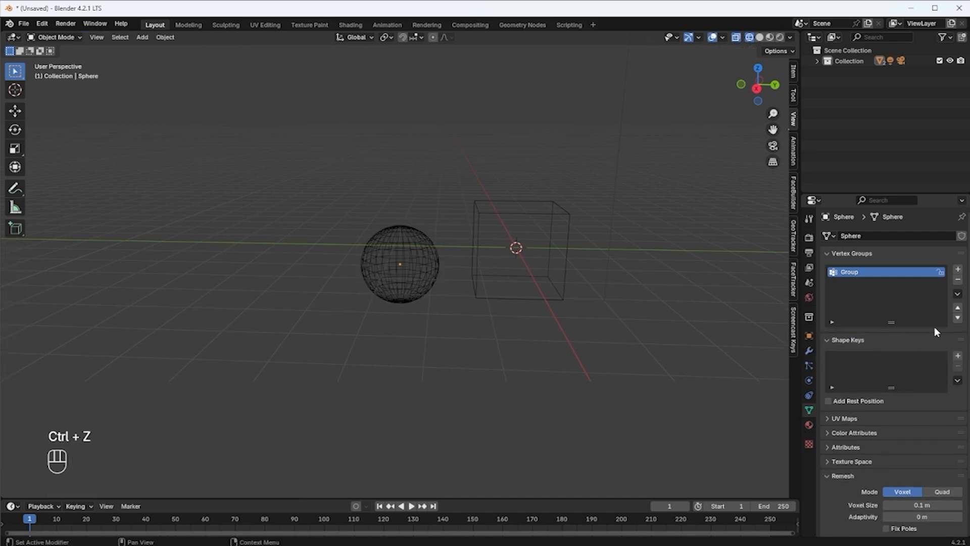
{"action": "left_click", "coordinate": [958, 281]}
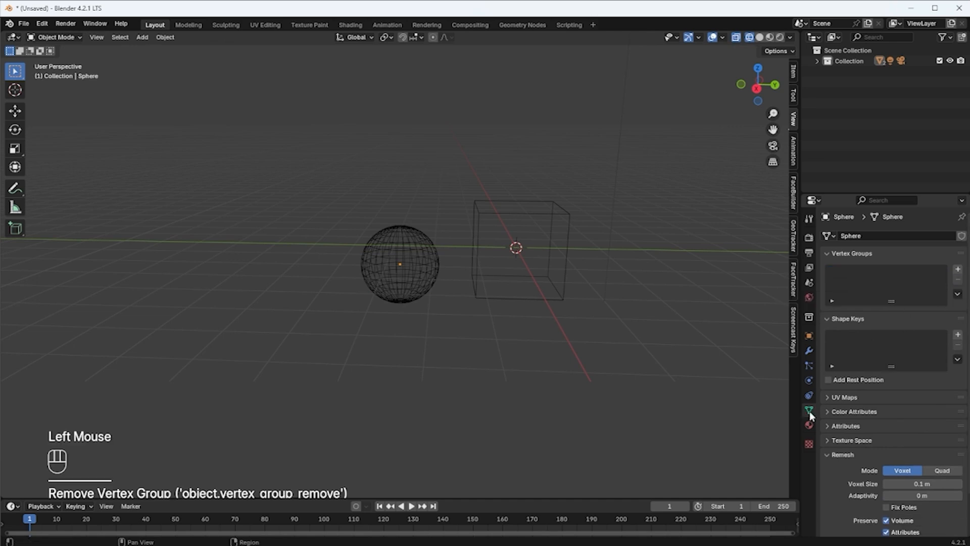
Create a new material for the sphere, return the viewport to solid shading, and look through the material's surface and other settings
{"action": "left_click", "coordinate": [809, 426]}
{"action": "left_click", "coordinate": [874, 282]}
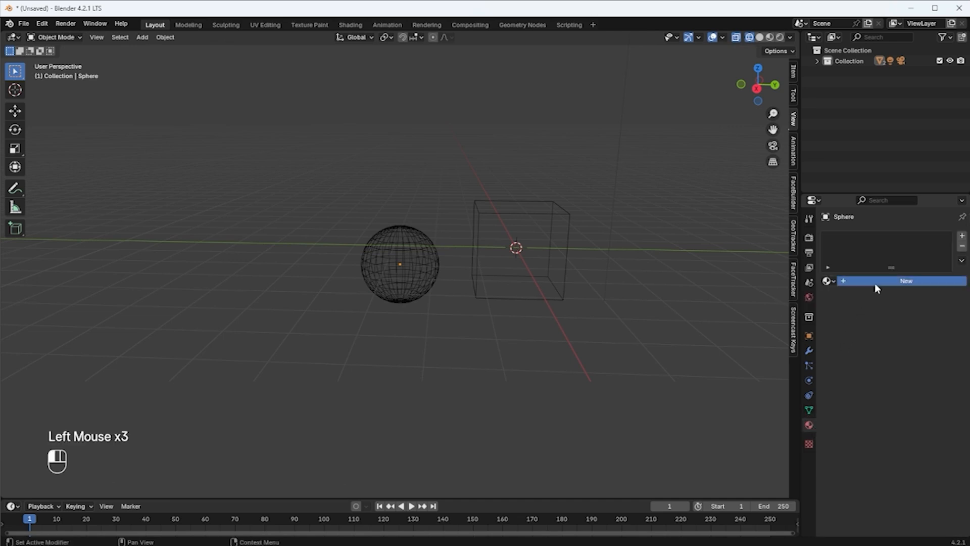
{"action": "left_click", "coordinate": [760, 36]}
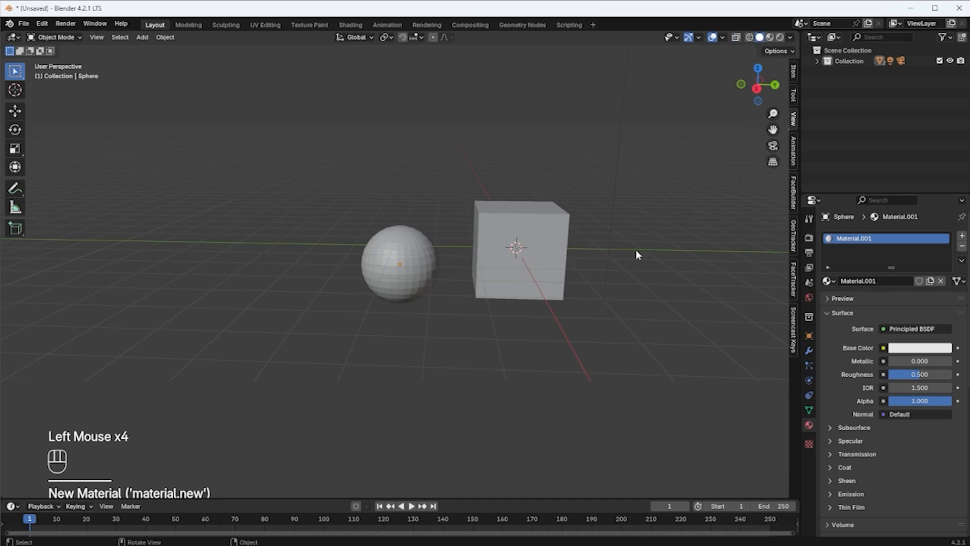
{"action": "scroll", "coordinate": [862, 347], "scroll_direction": "down", "scroll_amount": 2}
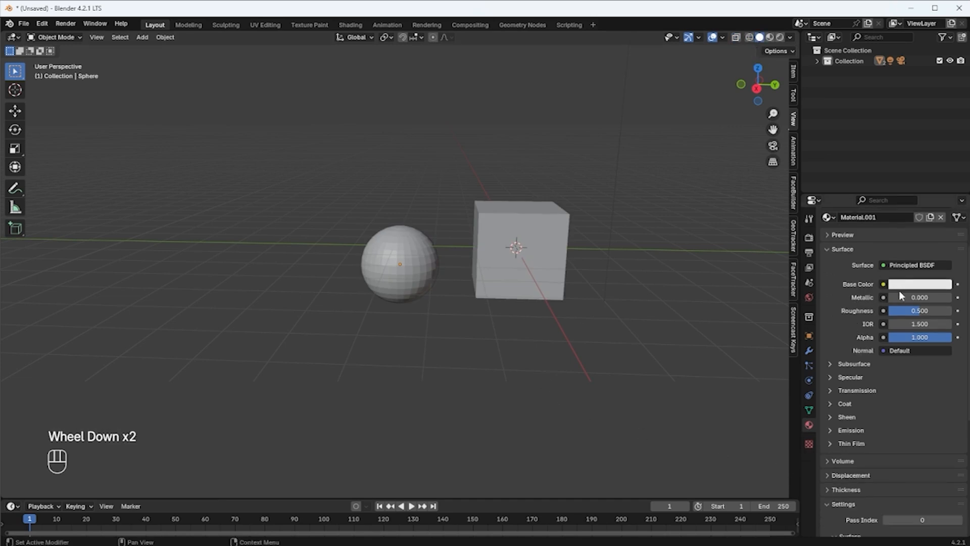
{"action": "scroll", "coordinate": [900, 293], "scroll_direction": "down", "scroll_amount": 2}
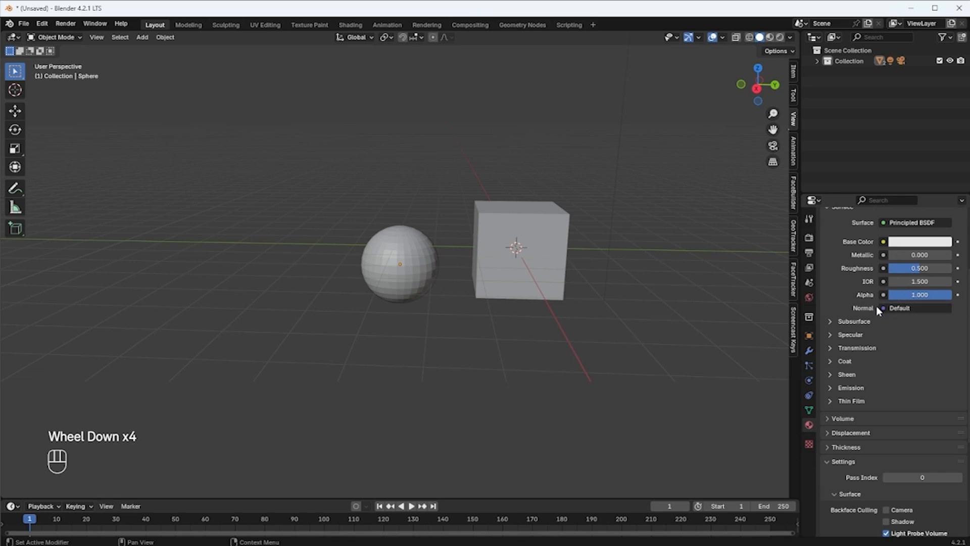
{"action": "scroll", "coordinate": [876, 306], "scroll_direction": "down", "scroll_amount": 1}
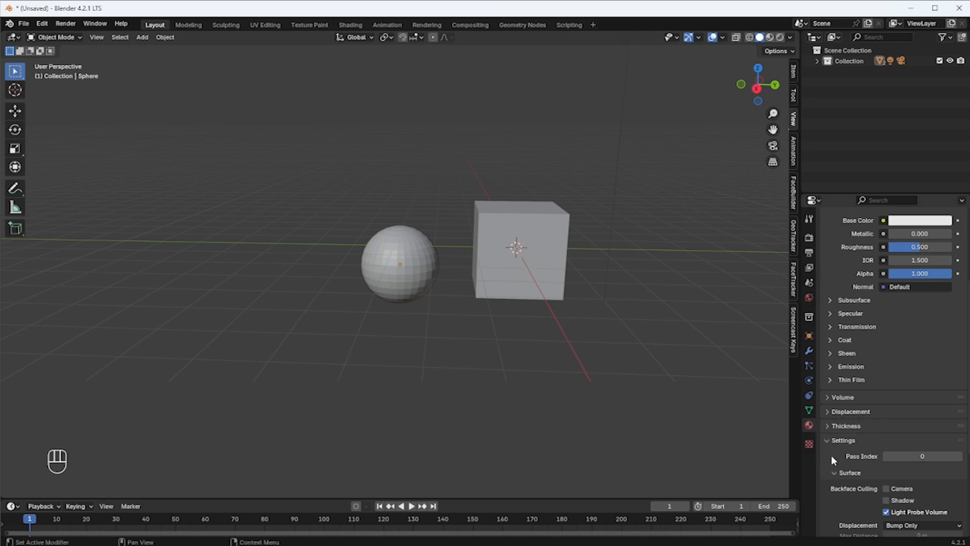
{"action": "scroll", "coordinate": [854, 444], "scroll_direction": "down", "scroll_amount": 2}
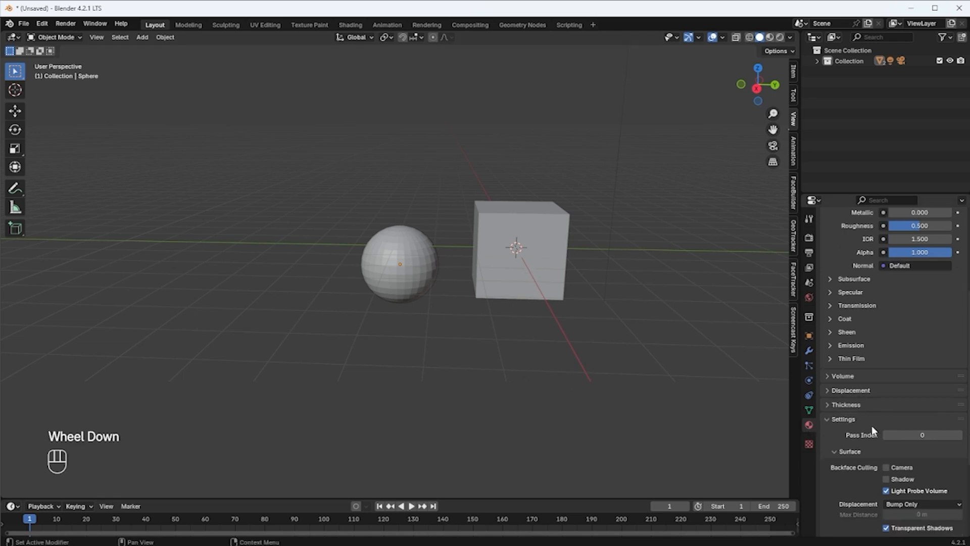
Show the texture properties and compare the scene in wireframe, solid and material preview shading
{"action": "left_click", "coordinate": [806, 445]}
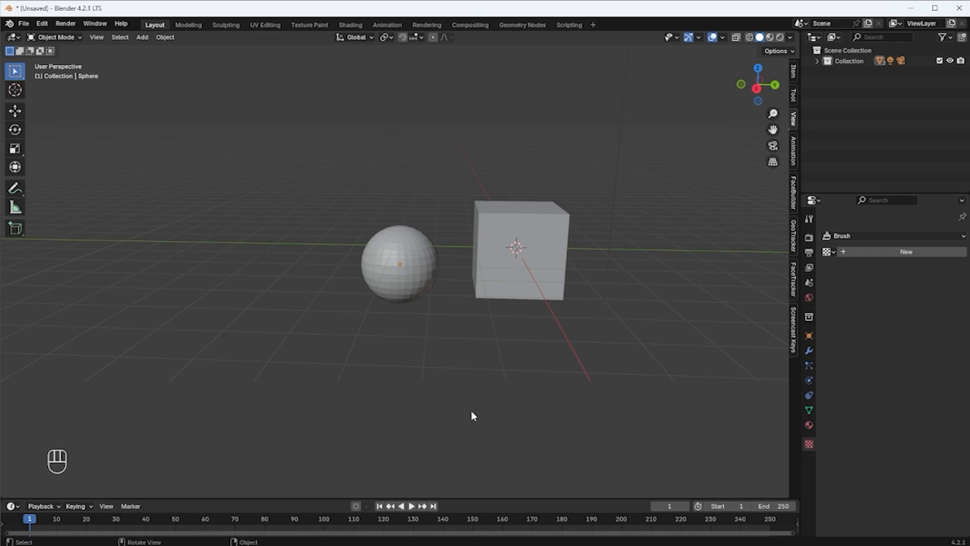
{"action": "left_click", "coordinate": [750, 39]}
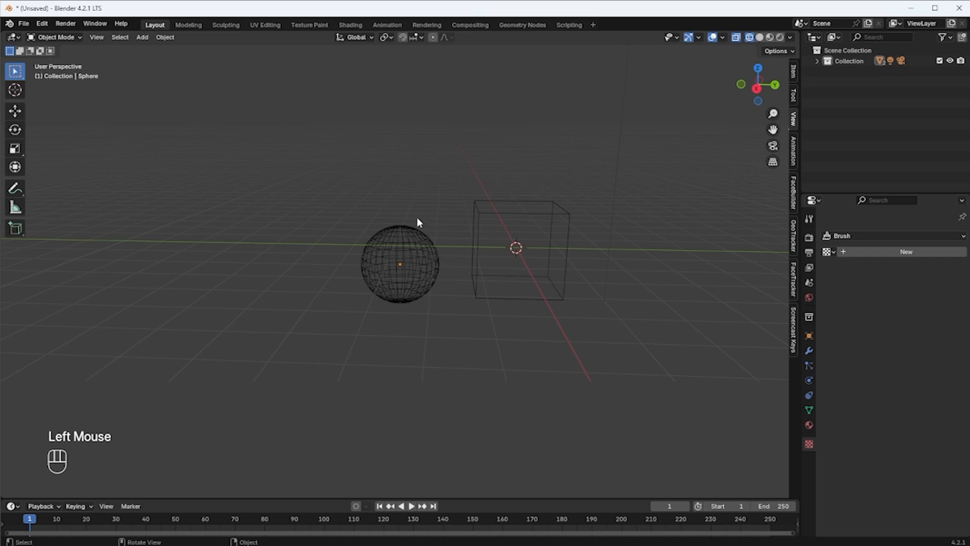
{"action": "middle_click_drag", "start_coordinate": [448, 271], "coordinate": [541, 275]}
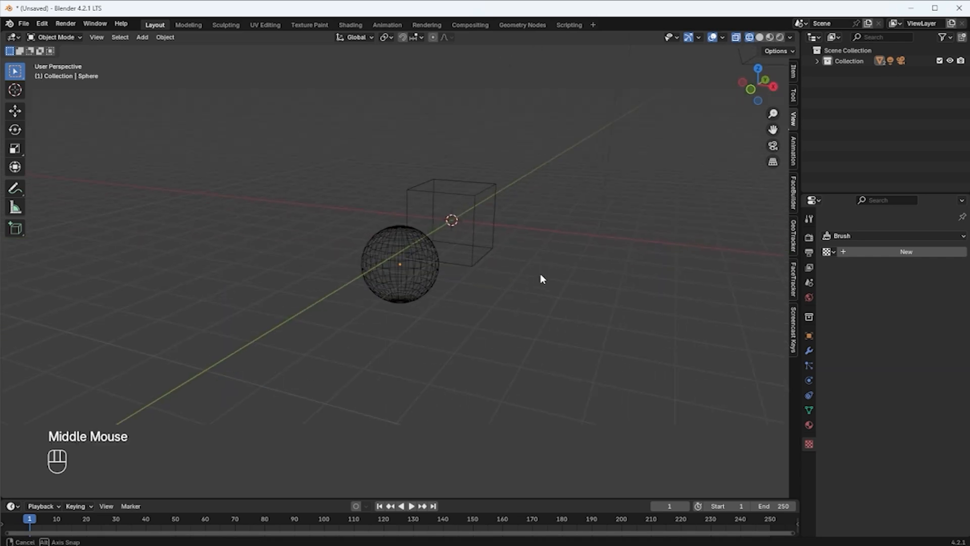
{"action": "left_click", "coordinate": [761, 38]}
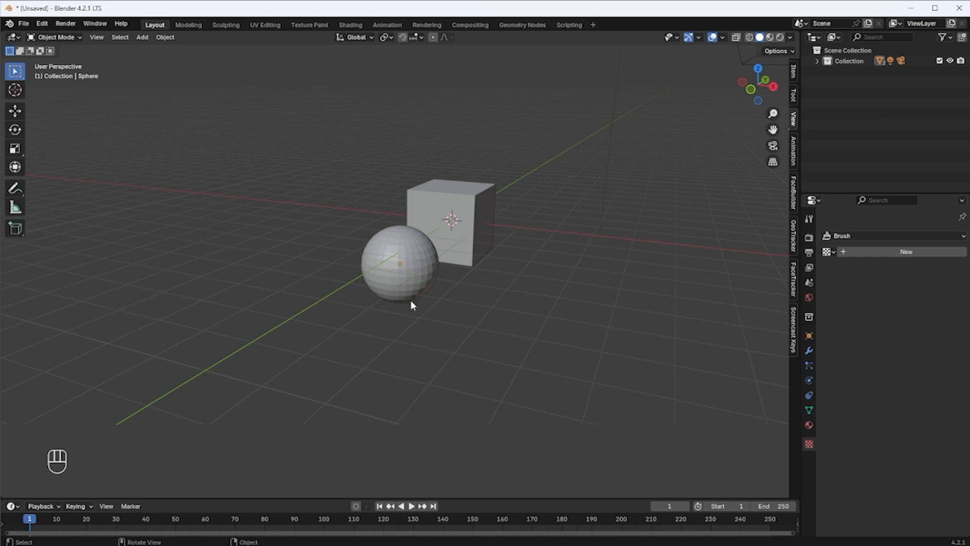
{"action": "left_click", "coordinate": [771, 39]}
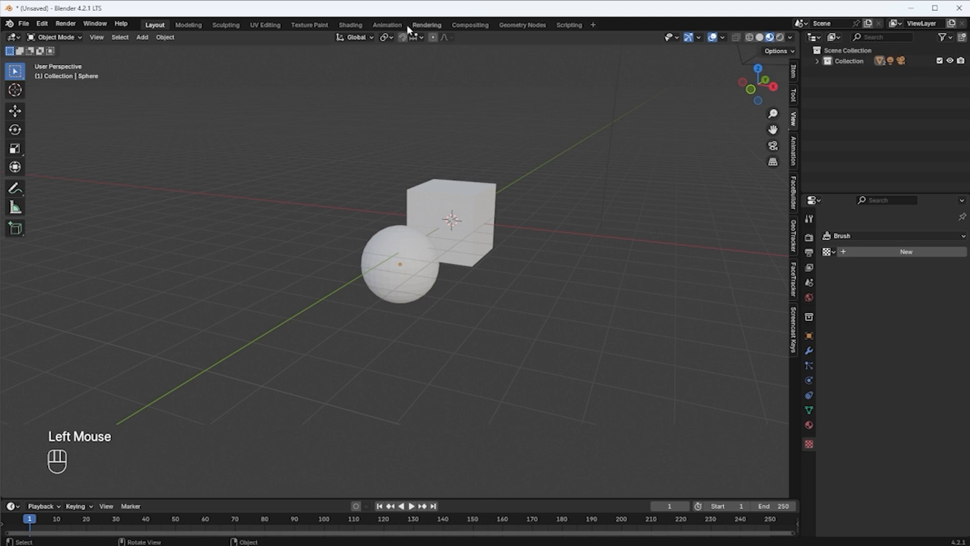
In the Shading workspace, set the base colour of the sphere's material to red and view the scene in rendered shading
{"action": "left_click", "coordinate": [348, 25]}
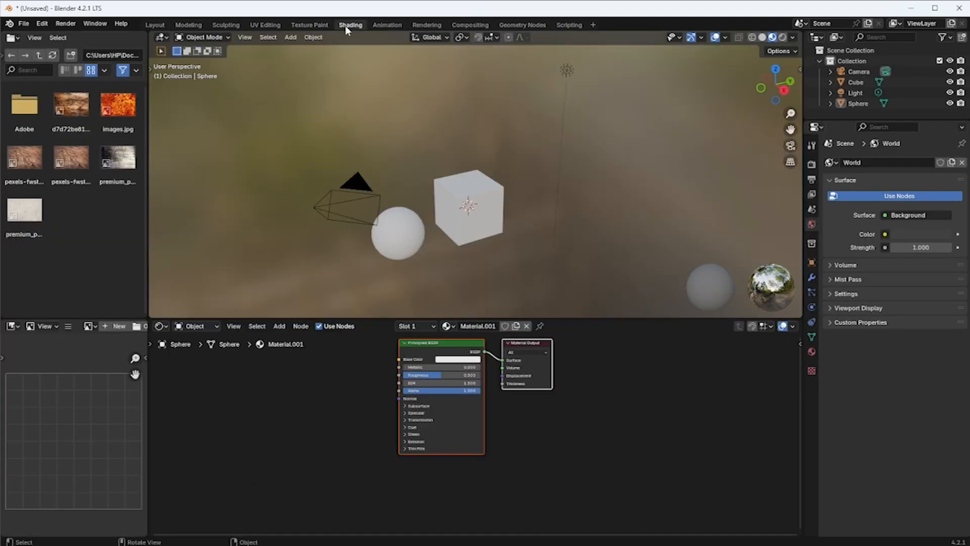
{"action": "left_click", "coordinate": [458, 359]}
{"action": "left_click", "coordinate": [467, 309]}
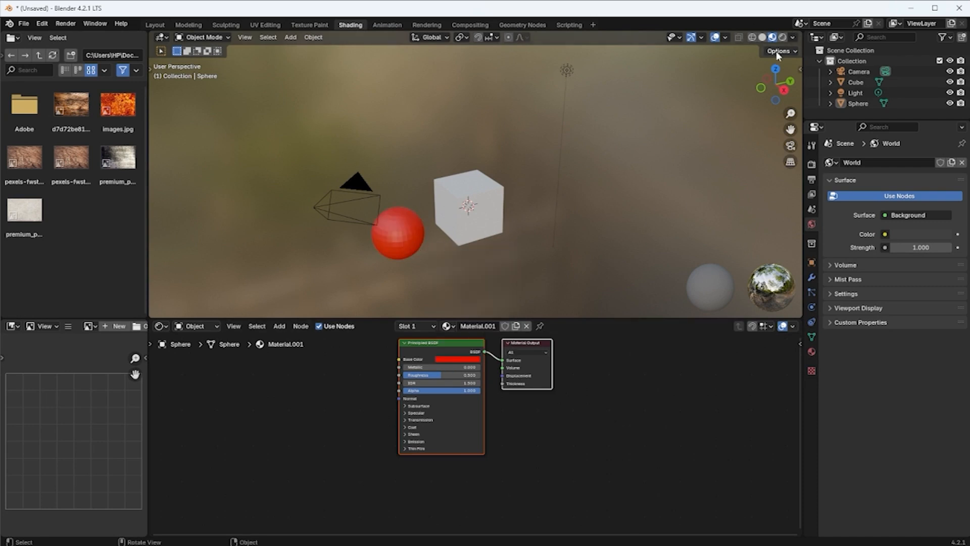
{"action": "left_click", "coordinate": [782, 39]}
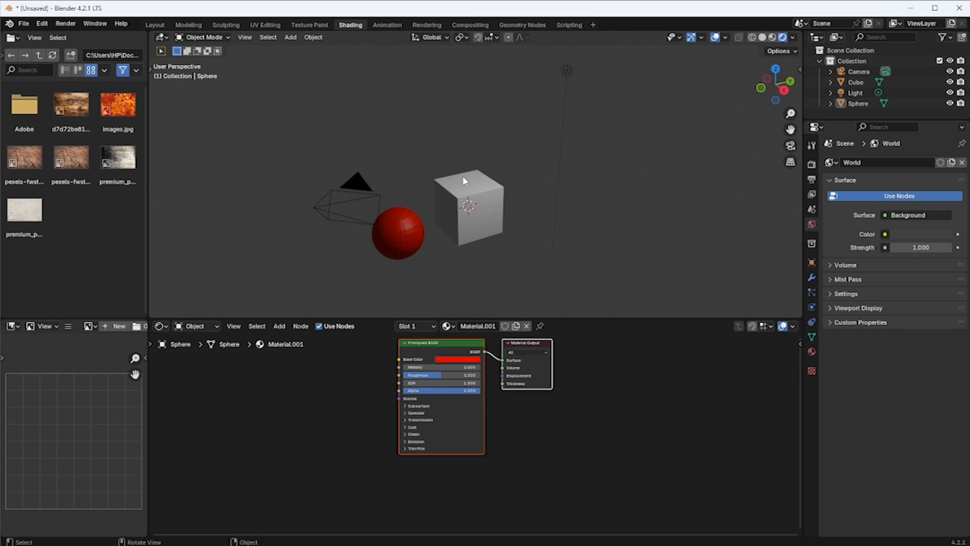
{"action": "middle_click_drag", "start_coordinate": [411, 247], "coordinate": [387, 226]}
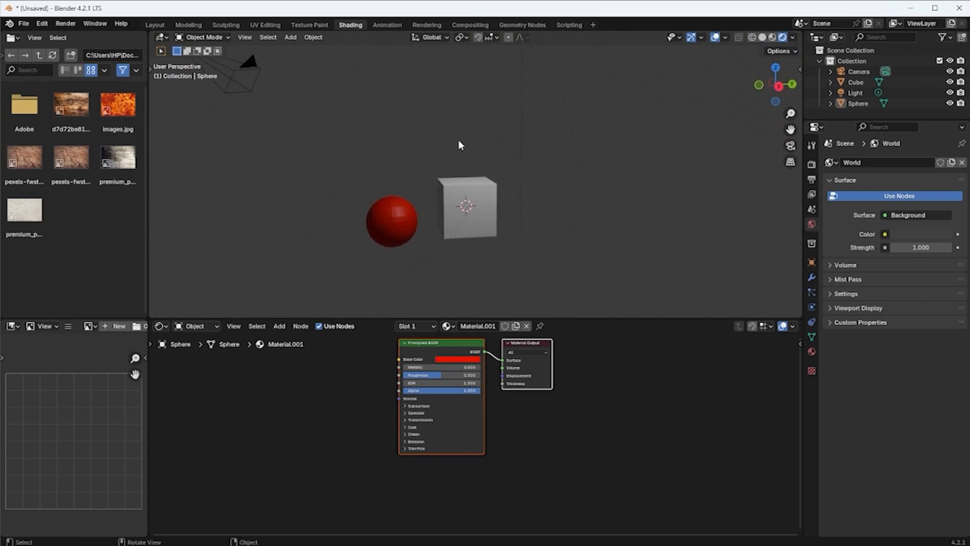
Return to the Layout workspace, undo the sphere's red base colour and select the sphere
{"action": "left_click", "coordinate": [155, 25]}
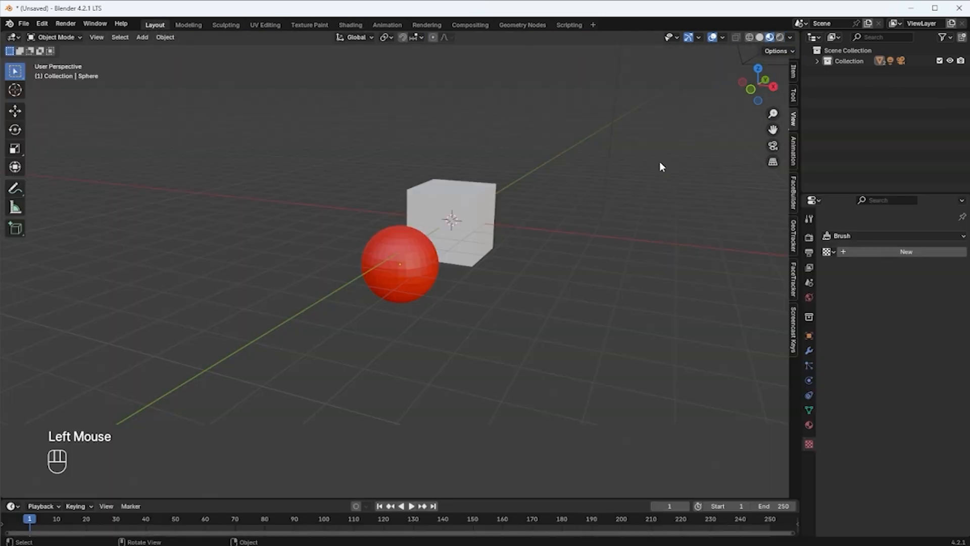
{"action": "key", "text": "ctrl+z"}
{"action": "key", "text": "ctrl+z"}
{"action": "middle_click_drag", "start_coordinate": [478, 270], "coordinate": [439, 274]}
{"action": "left_click", "coordinate": [400, 279]}
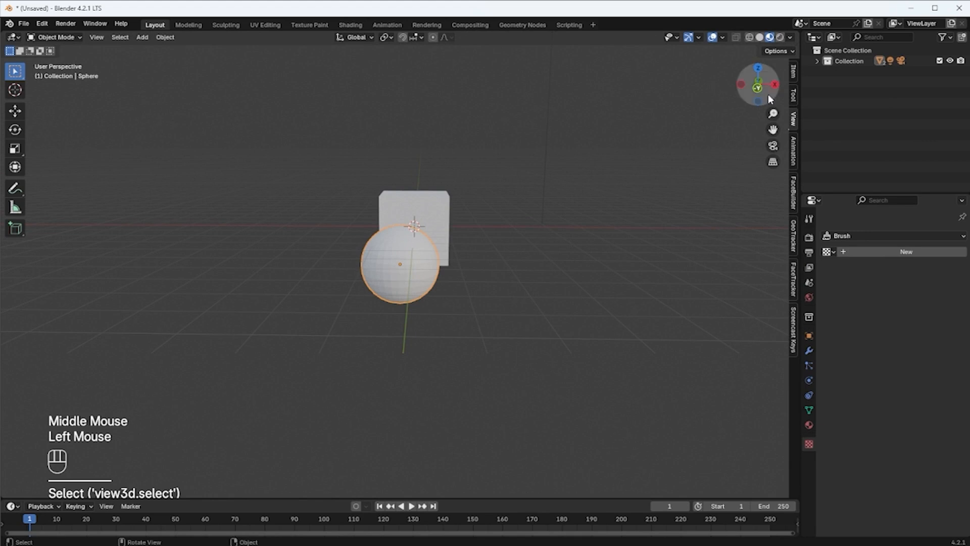
Set the viewport to solid shading, turn on X-ray and examine the see-through sphere and cube
{"action": "left_click", "coordinate": [760, 37]}
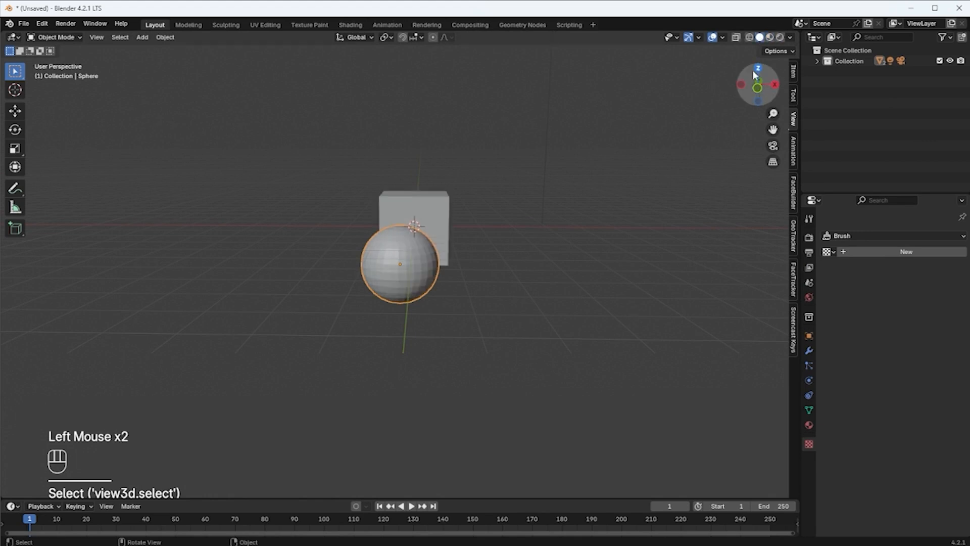
{"action": "left_click", "coordinate": [735, 38]}
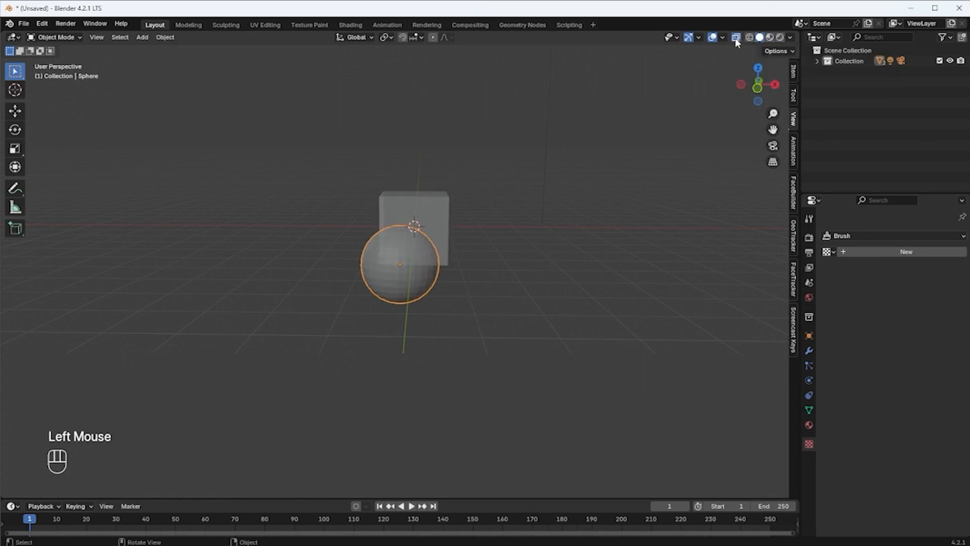
{"action": "left_click", "coordinate": [408, 286]}
{"action": "left_click", "coordinate": [407, 286]}
{"action": "middle_click_drag", "start_coordinate": [411, 311], "coordinate": [313, 318]}
{"action": "scroll", "coordinate": [413, 312], "scroll_direction": "down", "scroll_amount": 2}
{"action": "middle_click_drag", "start_coordinate": [413, 312], "coordinate": [457, 296]}
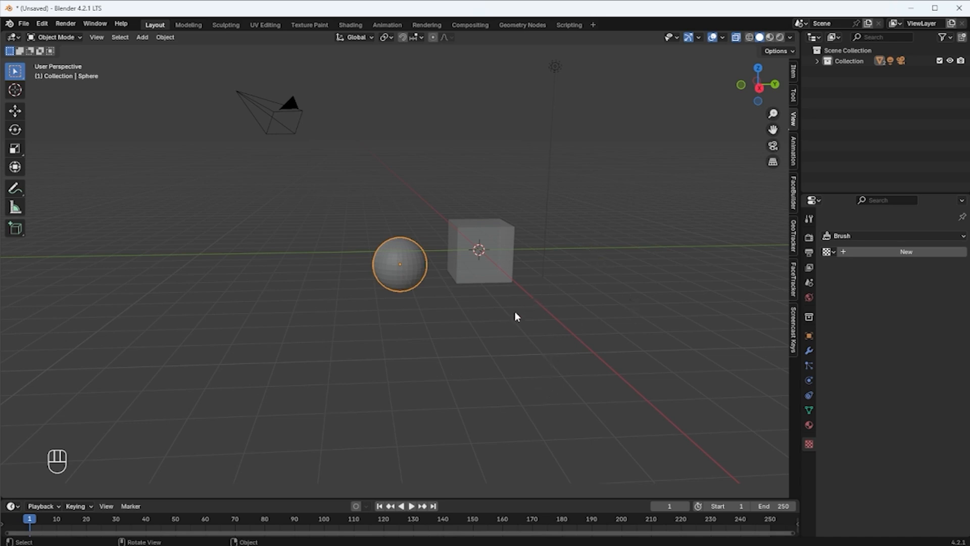
{"action": "scroll", "coordinate": [517, 315], "scroll_direction": "up", "scroll_amount": 1}
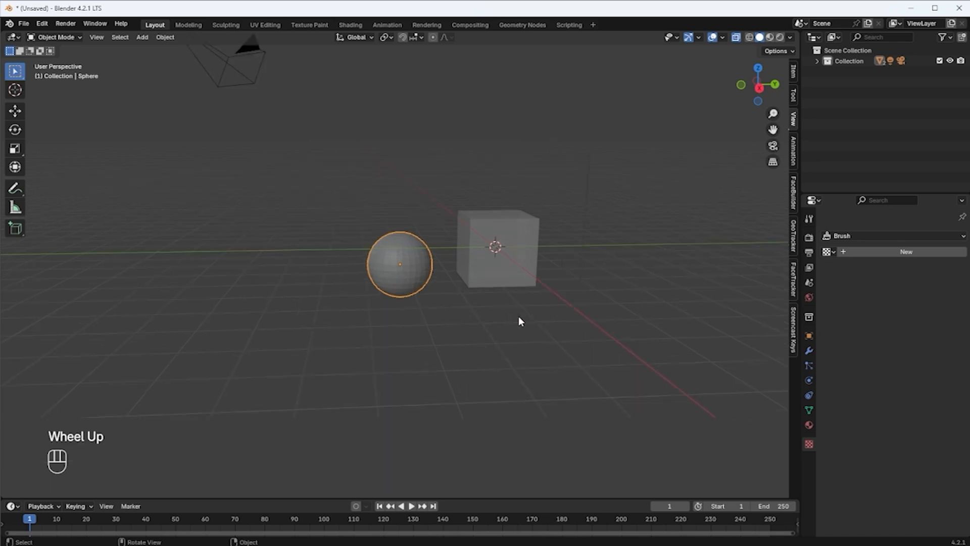